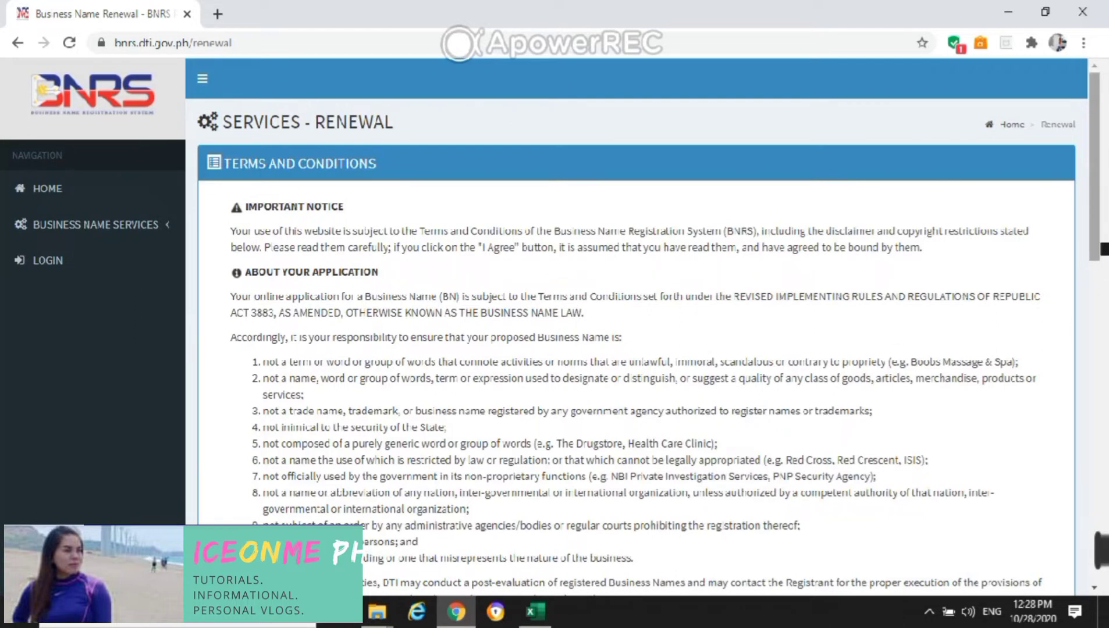
Step: Scroll through the renewal Terms and Conditions and accept them with I Agree
left_click_drag(1104, 249, 1103, 526)
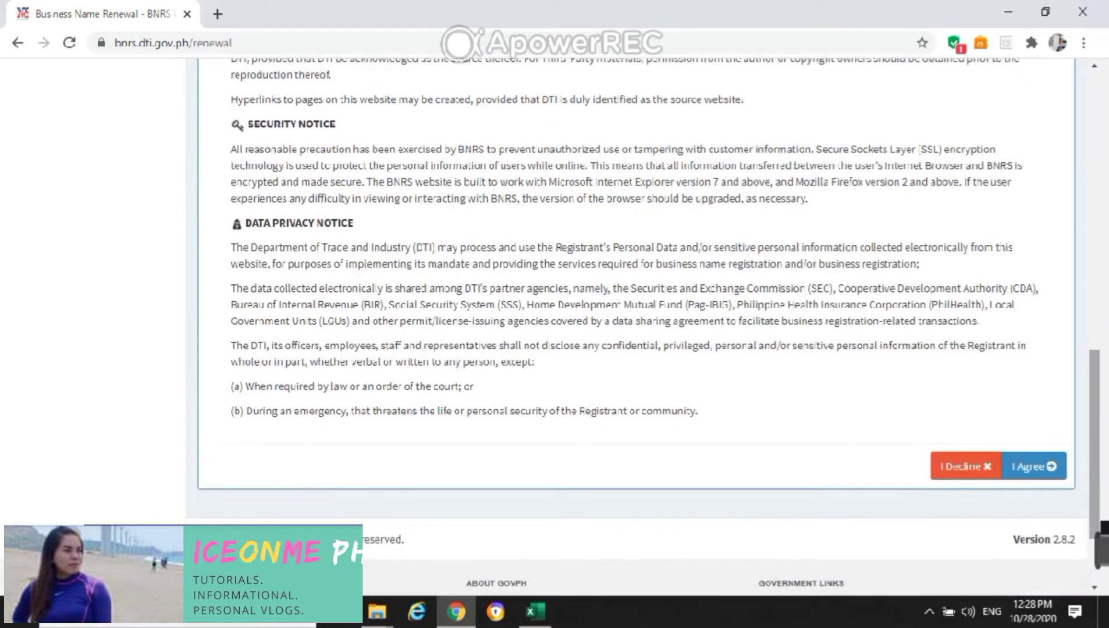
scroll(1104, 512, "down", 2)
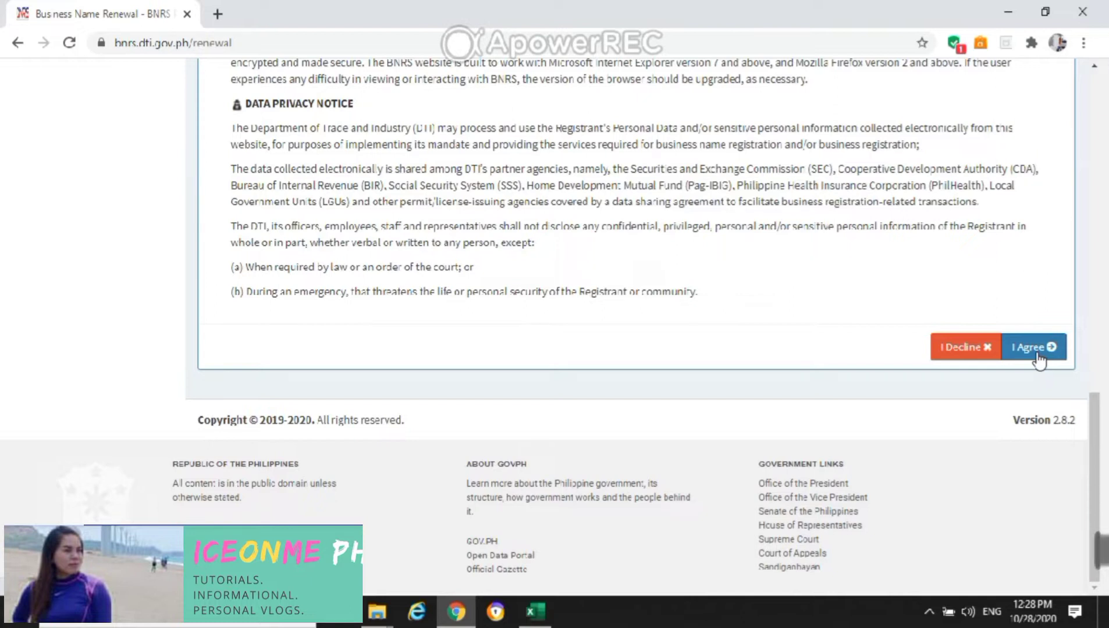
left_click(1037, 349)
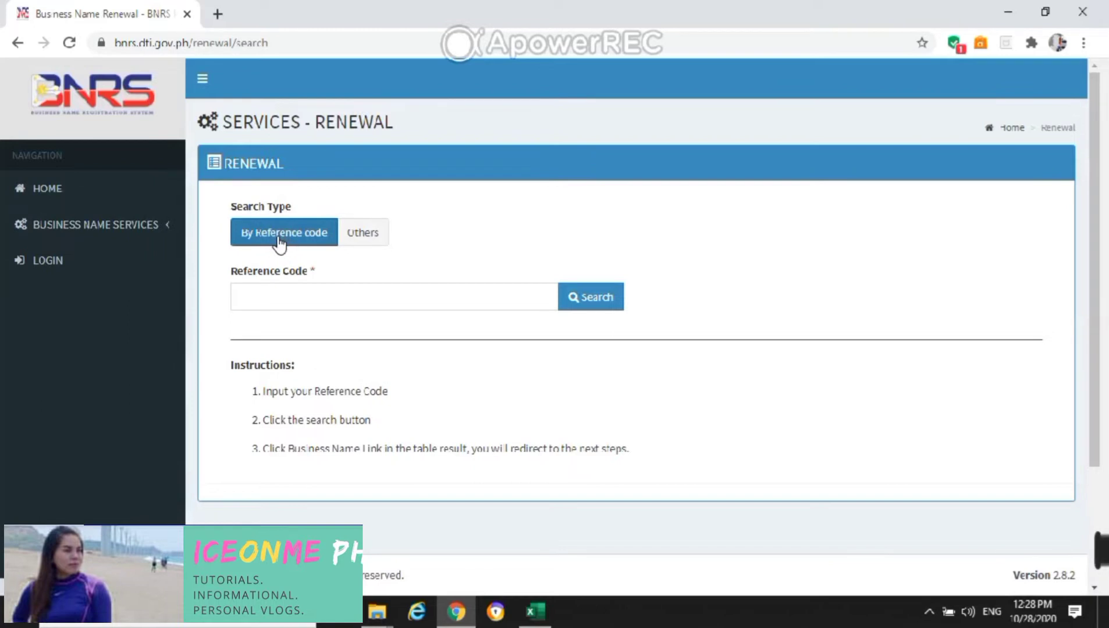
Step: Search under Search Type Others by TRN, filling Value from the autofill suggestion
left_click(364, 239)
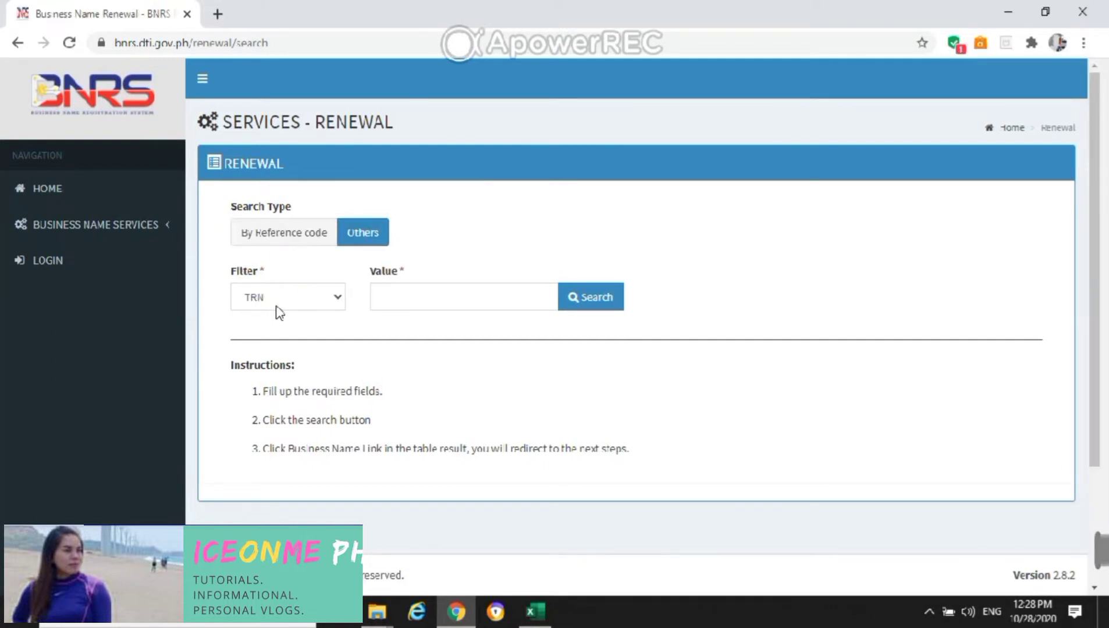
left_click(416, 305)
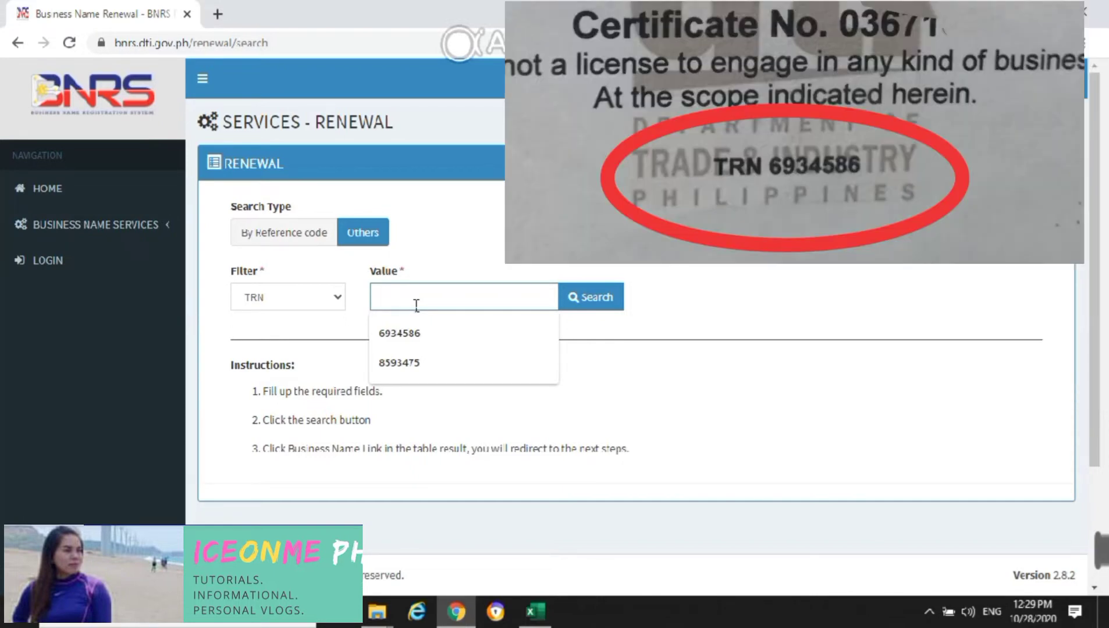
type("6934")
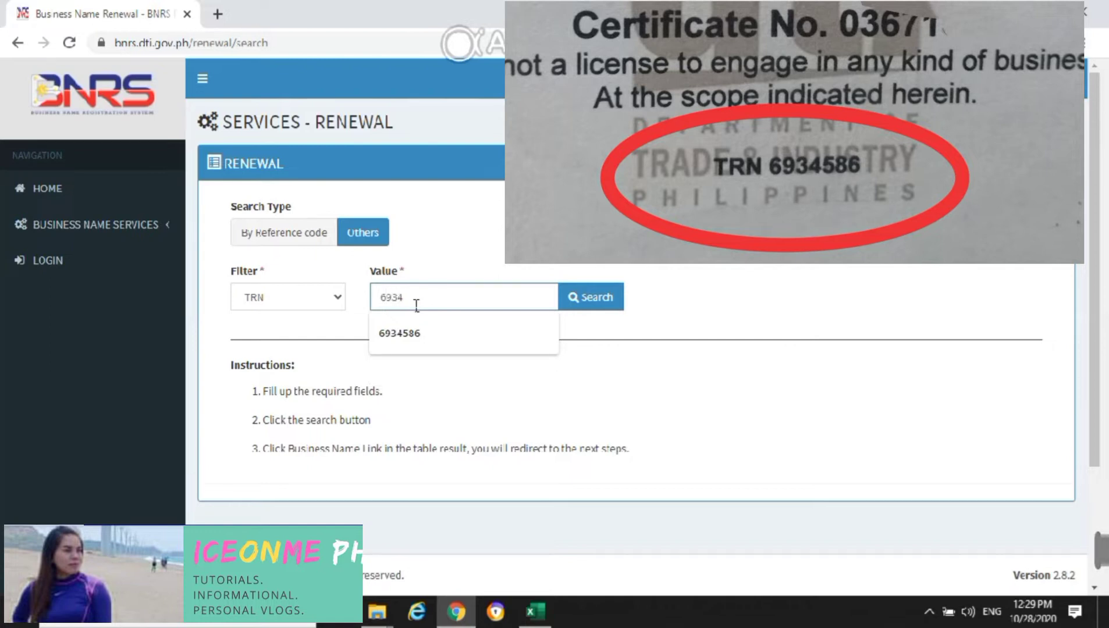
key("Down")
key("Return")
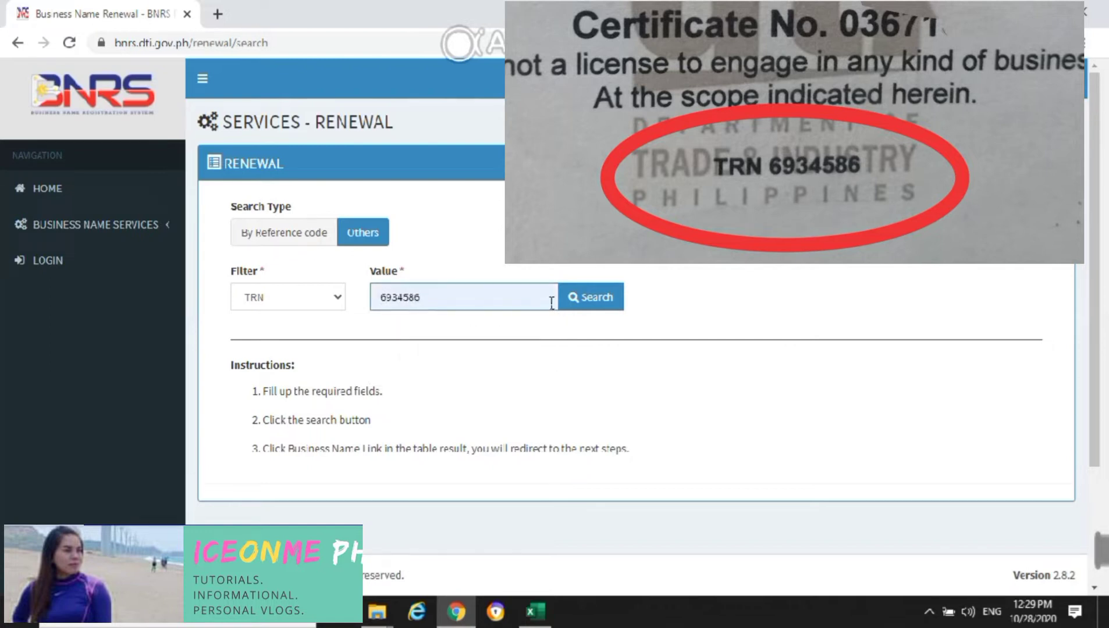
left_click(601, 305)
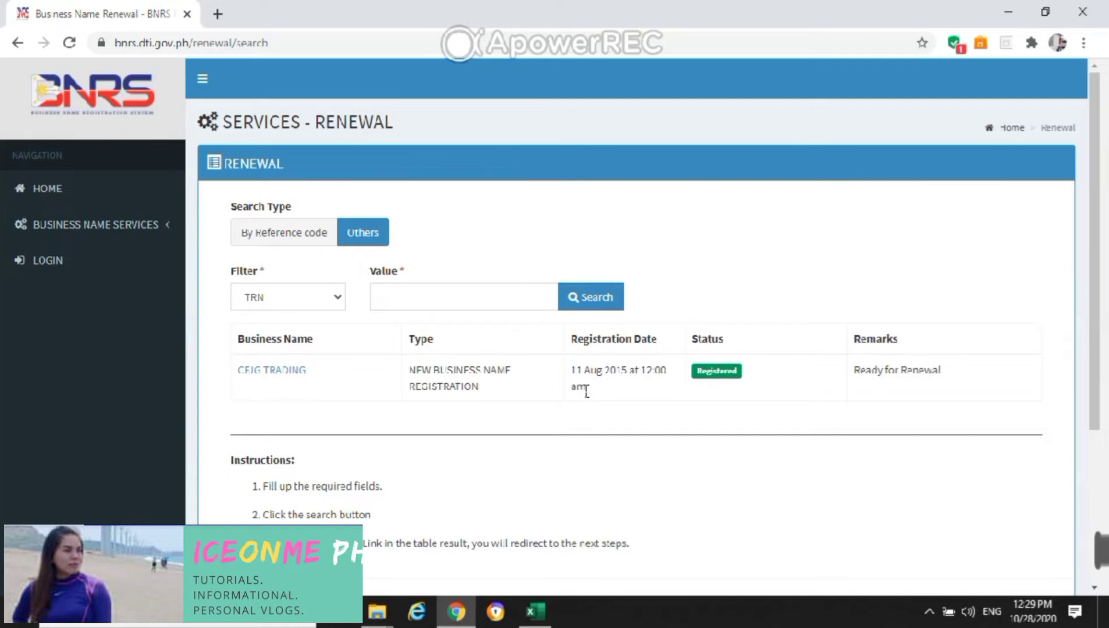
Step: Open CFJC TRADING's Transaction Summary from the search results
left_click(285, 378)
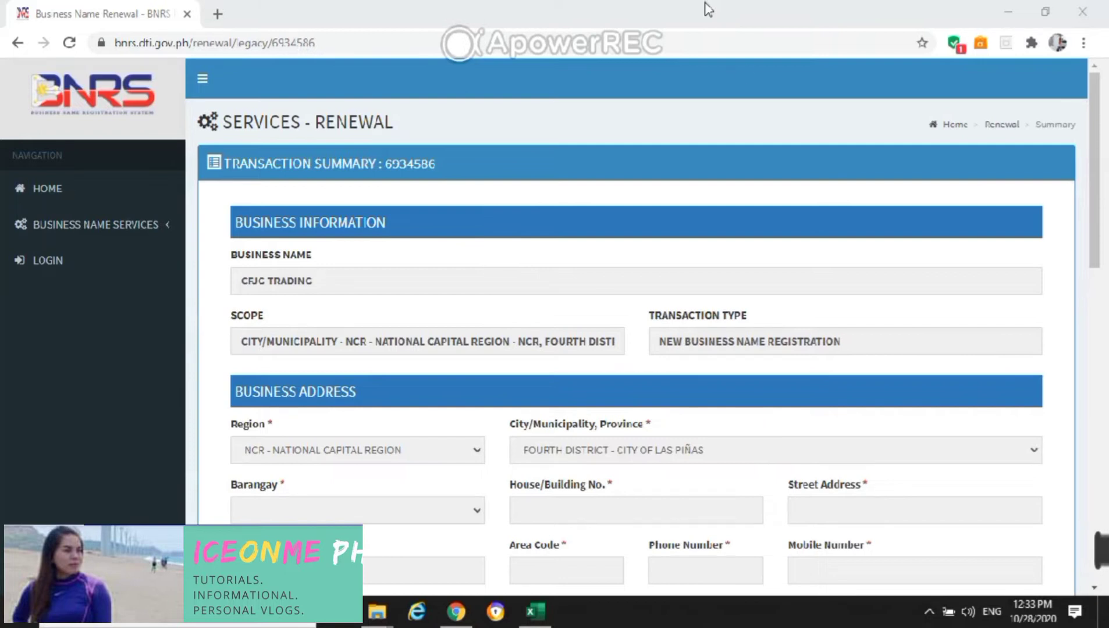
Step: Check the House/Building No., Street Address and Zip Code fields, then continue with Next
scroll(1103, 353, "down", 8)
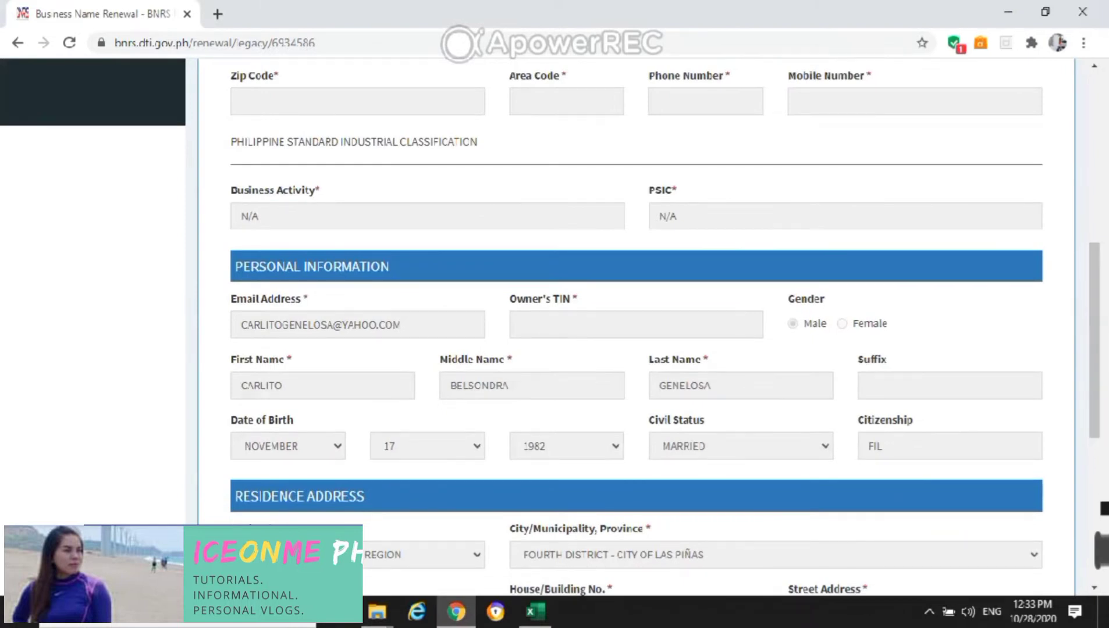
scroll(1104, 507, "down", 7)
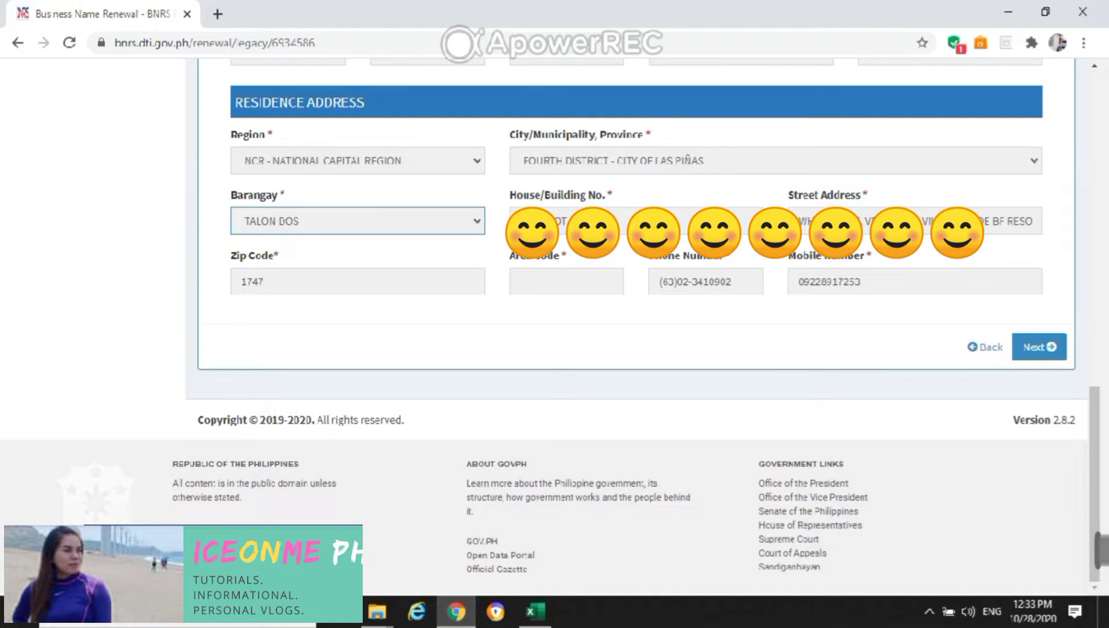
key("Tab")
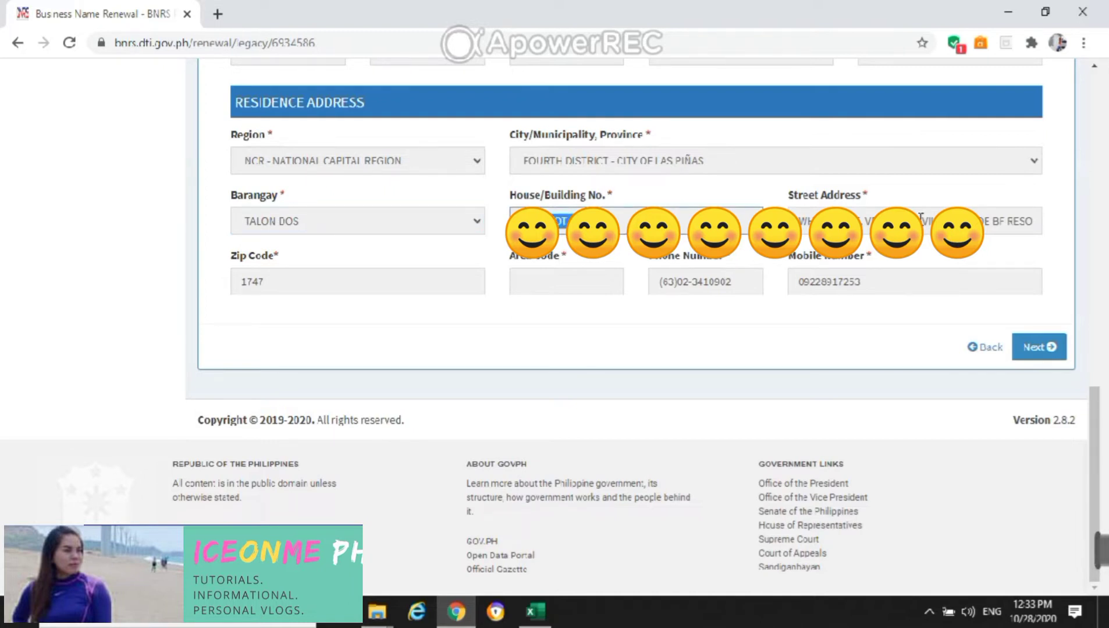
key("Tab")
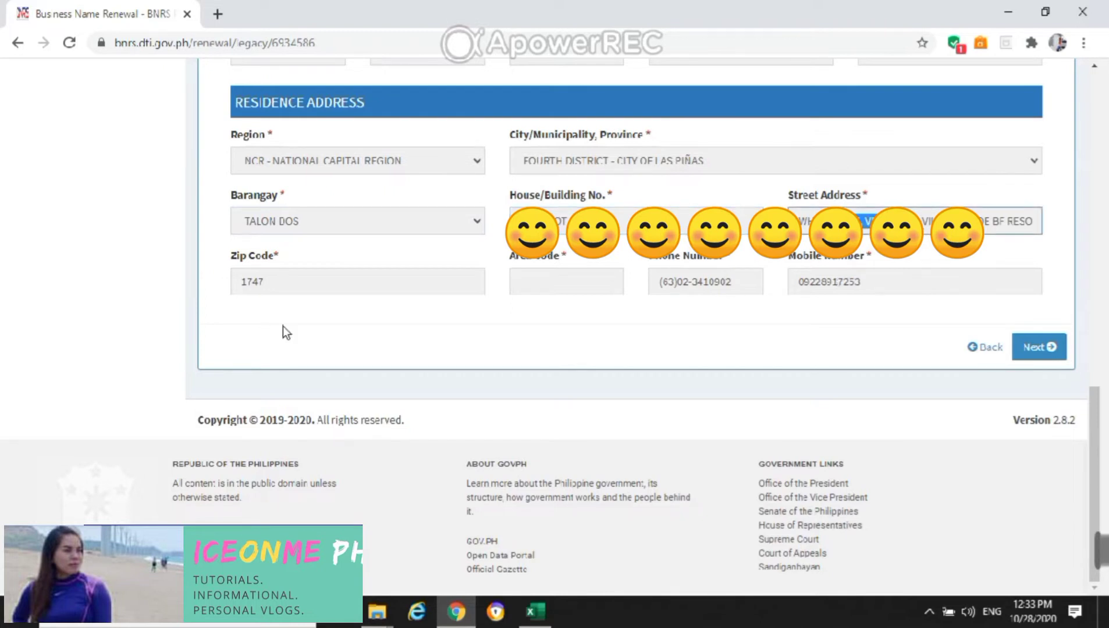
left_click(305, 284)
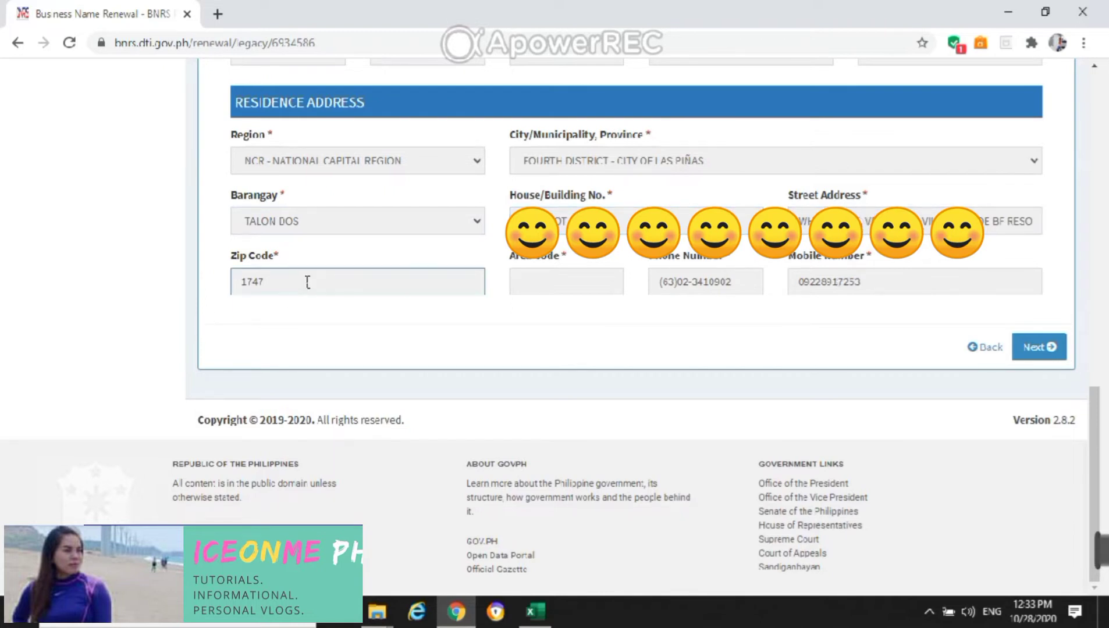
double_click(308, 282)
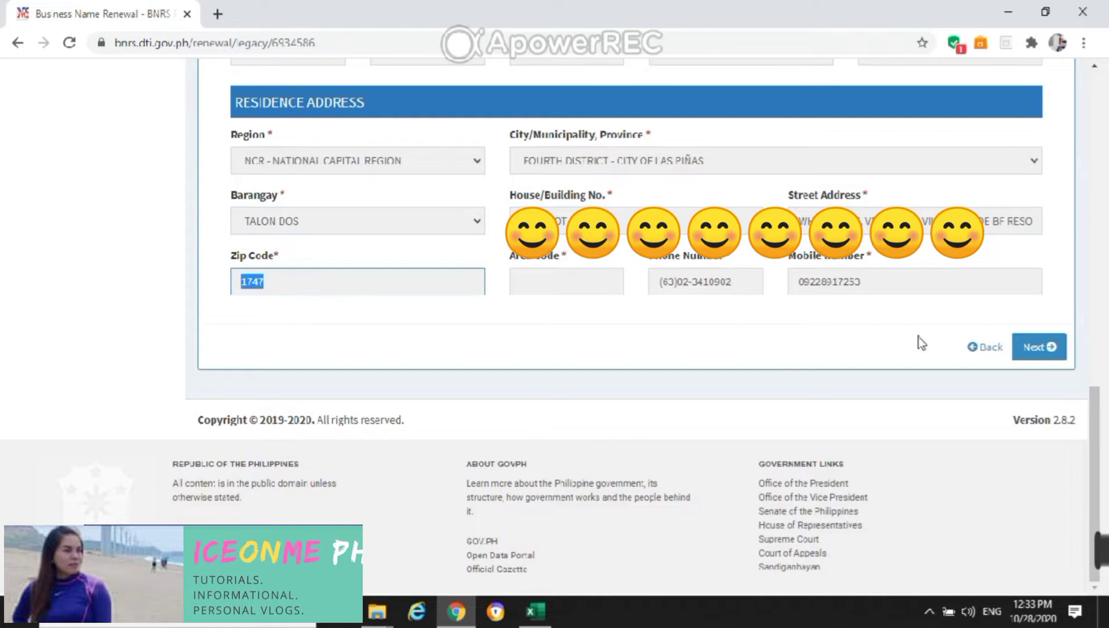
left_click(1032, 349)
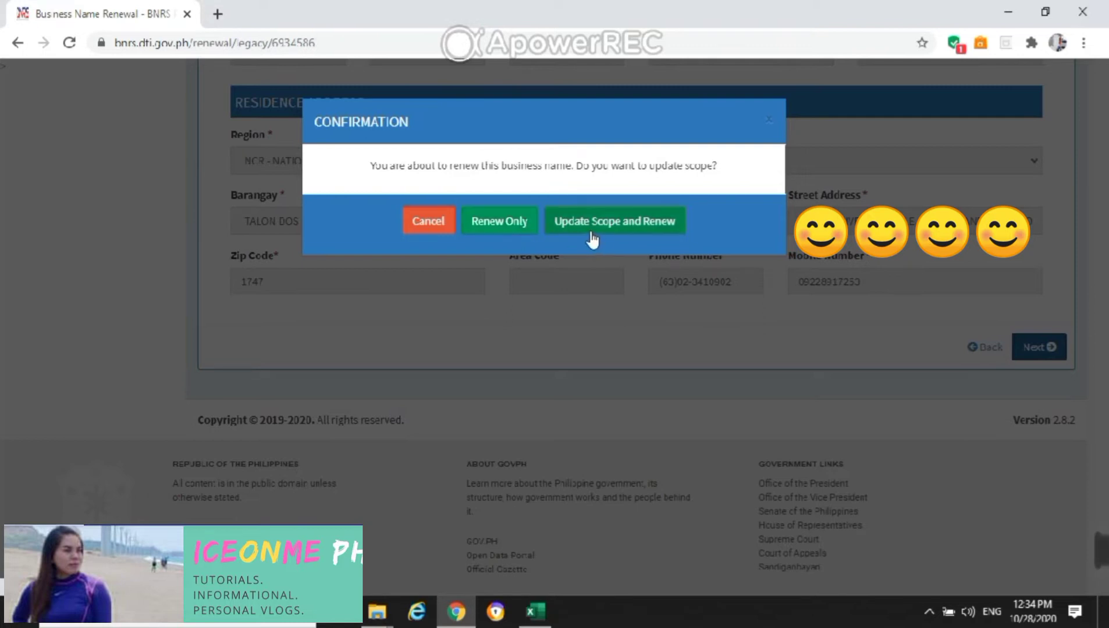
Step: Choose Renew Only to renew without updating the business scope
left_click(515, 223)
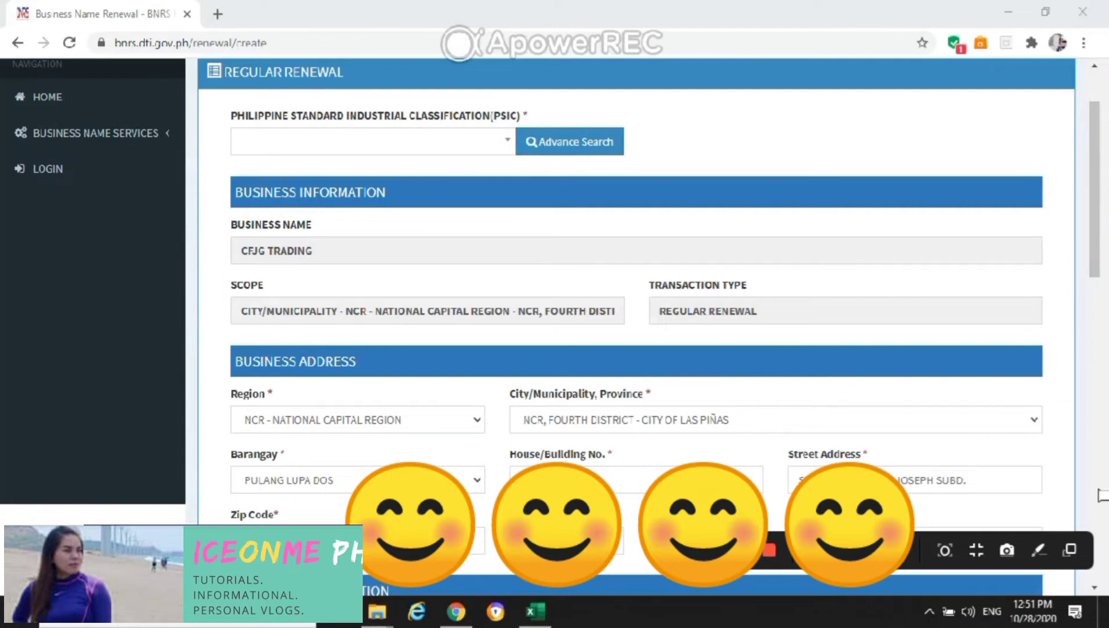
Step: Tick 'Copy my Business Address details to my Residence Address' and submit with Next
left_click(1098, 494)
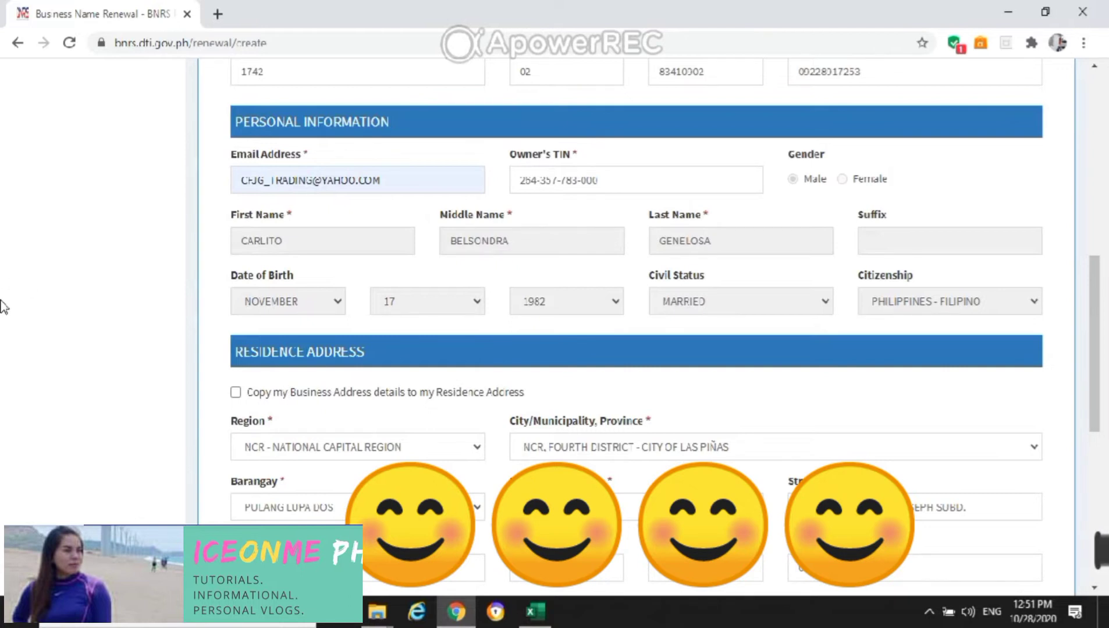
left_click(235, 392)
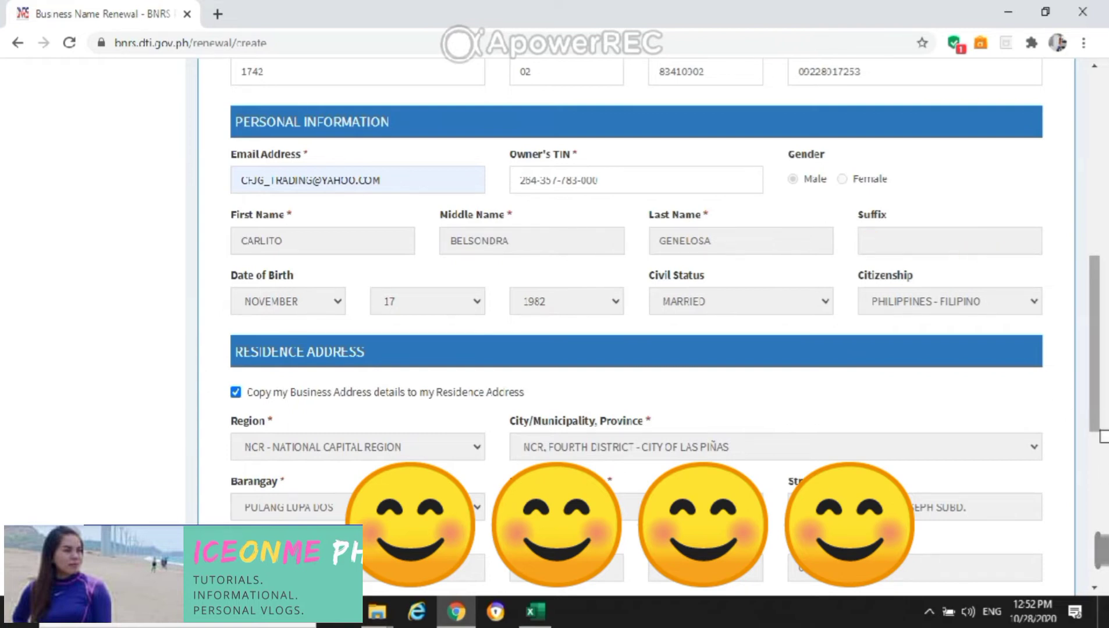
left_click(1101, 490)
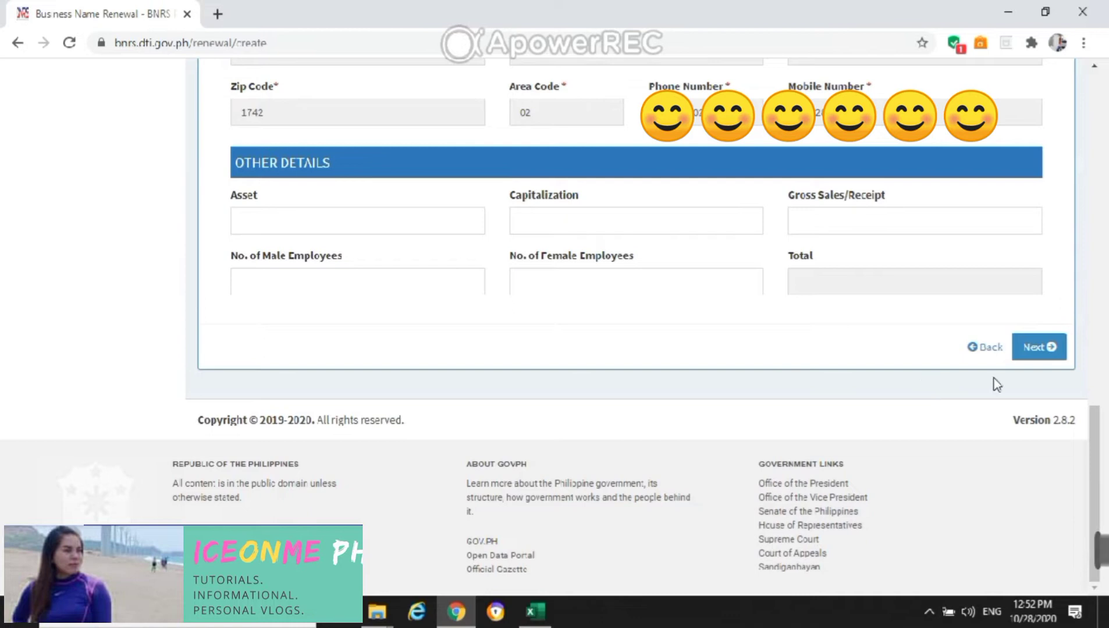
left_click(1038, 353)
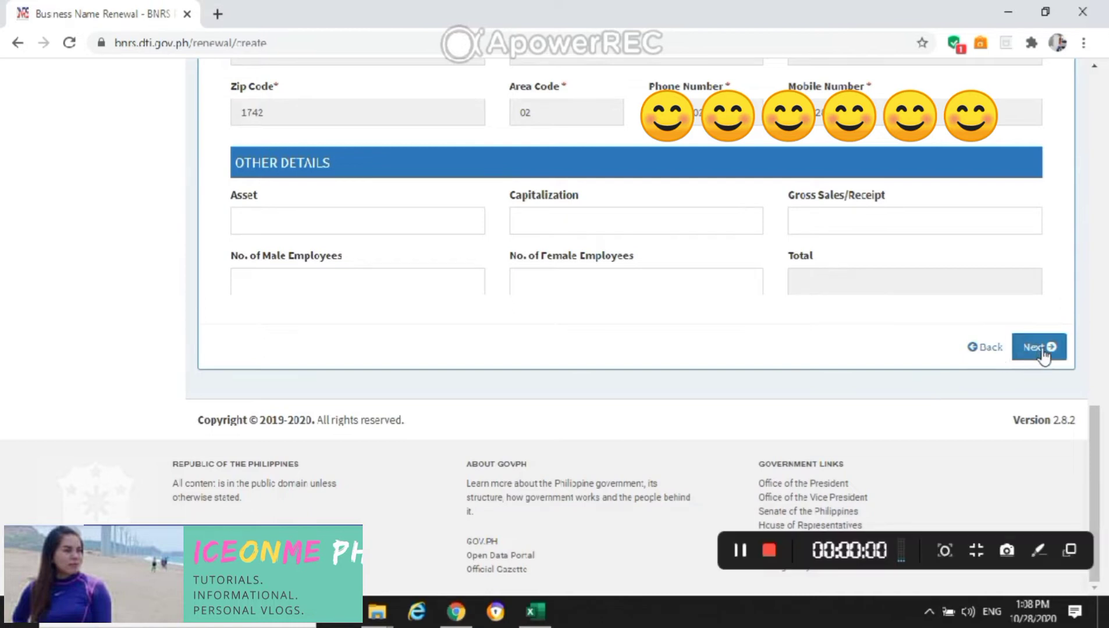
left_click(1040, 353)
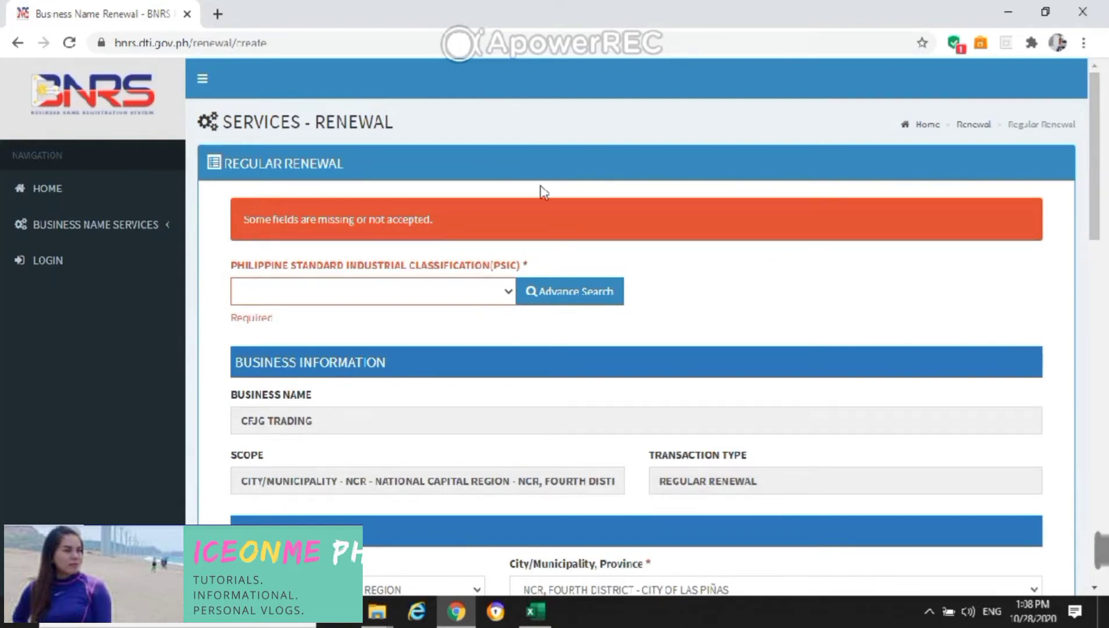
Step: Open the PSIC advanced search and browse Section and Division down to Waste Collection
left_click(556, 295)
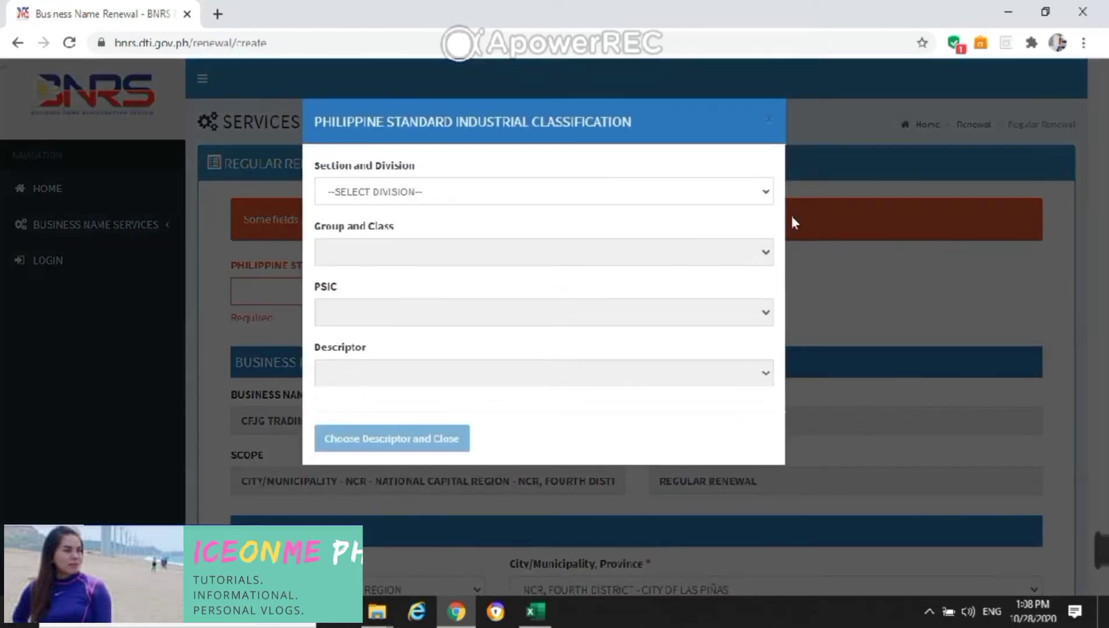
left_click(765, 193)
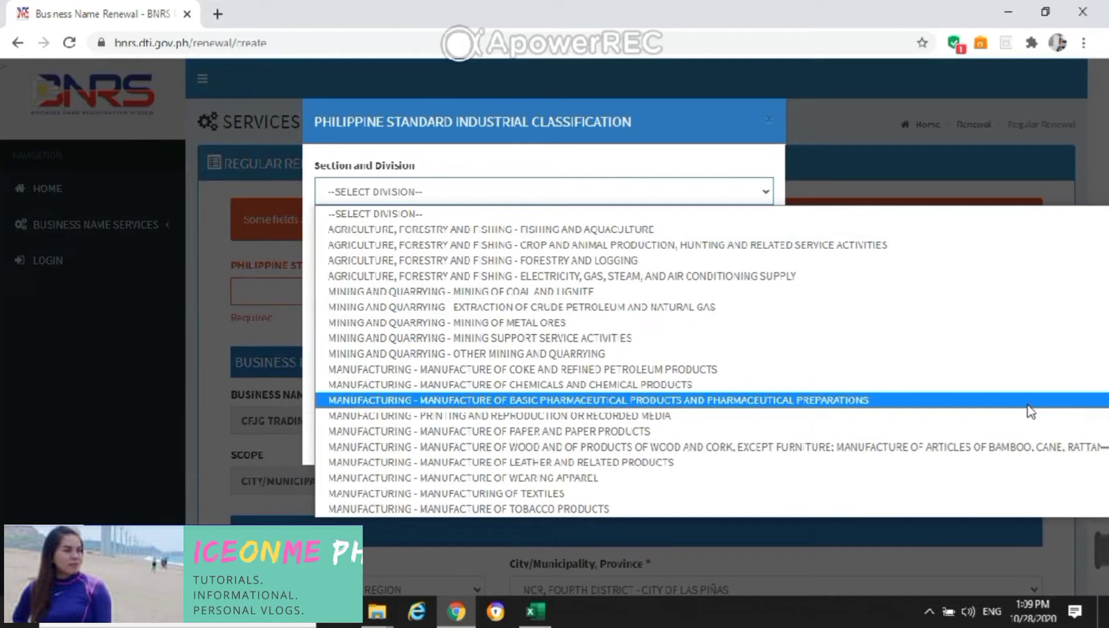
key("Down")
key("Down")
key("Down")
key("Down")
key("Down")
key("Down")
key("Down")
key("Down")
key("Down")
key("Down")
key("Down")
key("Down")
key("Down")
key("Down")
key("Down")
key("Down")
key("Down")
key("Down")
key("Down")
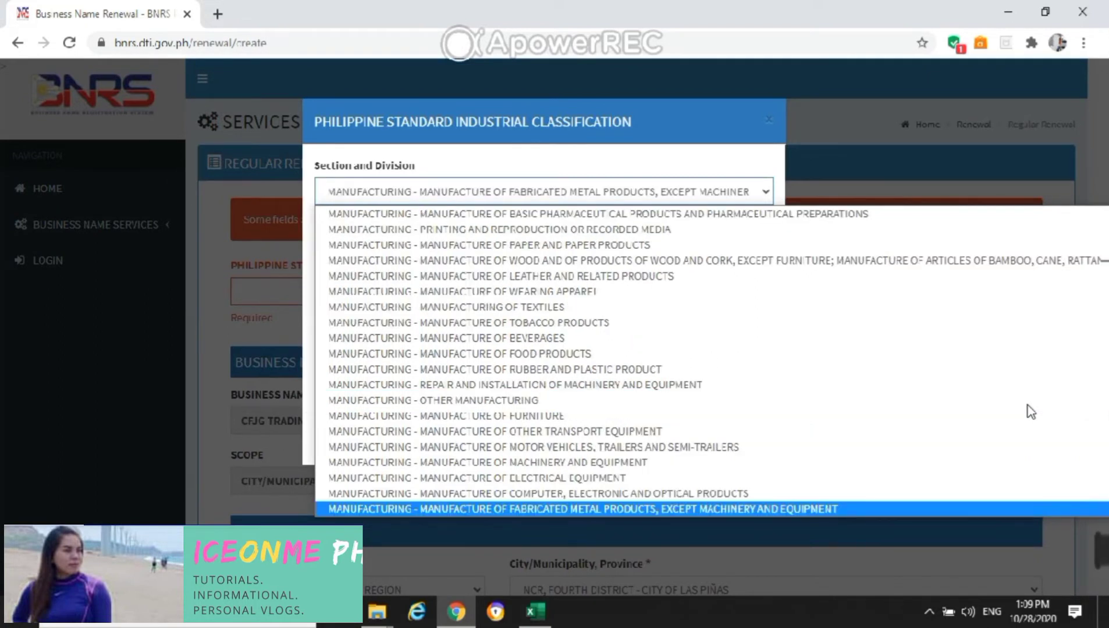
key("Up")
key("Up")
key("Up")
key("Up")
key("Up")
key("Up")
key("Up")
key("Up")
key("Up")
key("Up")
key("Up")
key("Up")
key("Up")
key("Up")
key("Up")
key("Up")
key("Up")
key("Up")
key("Up")
key("Up")
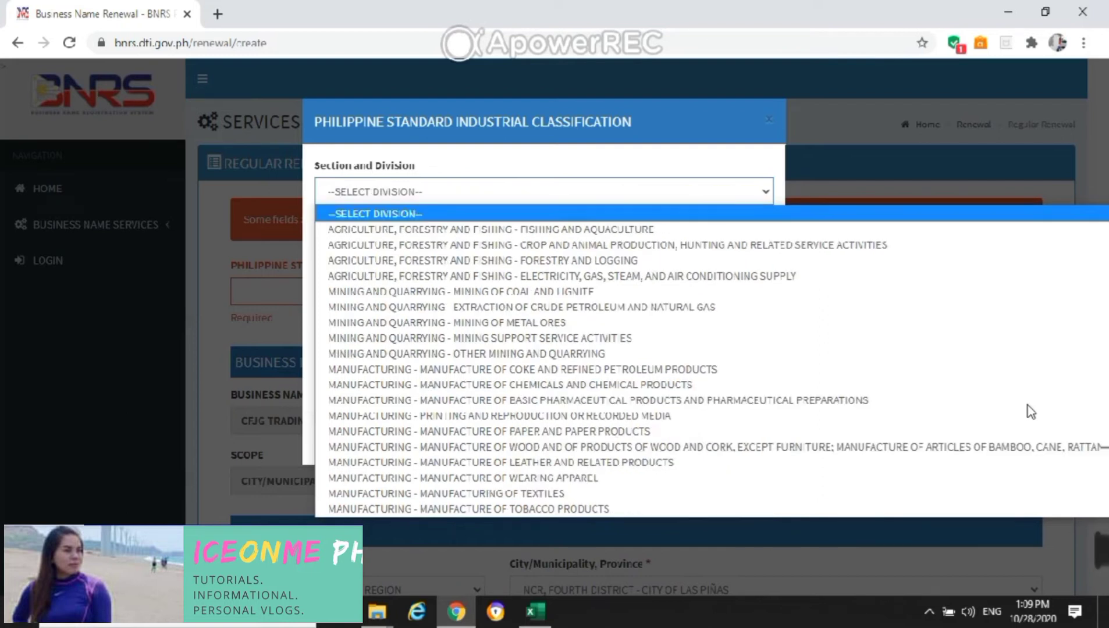
key("Page_Down")
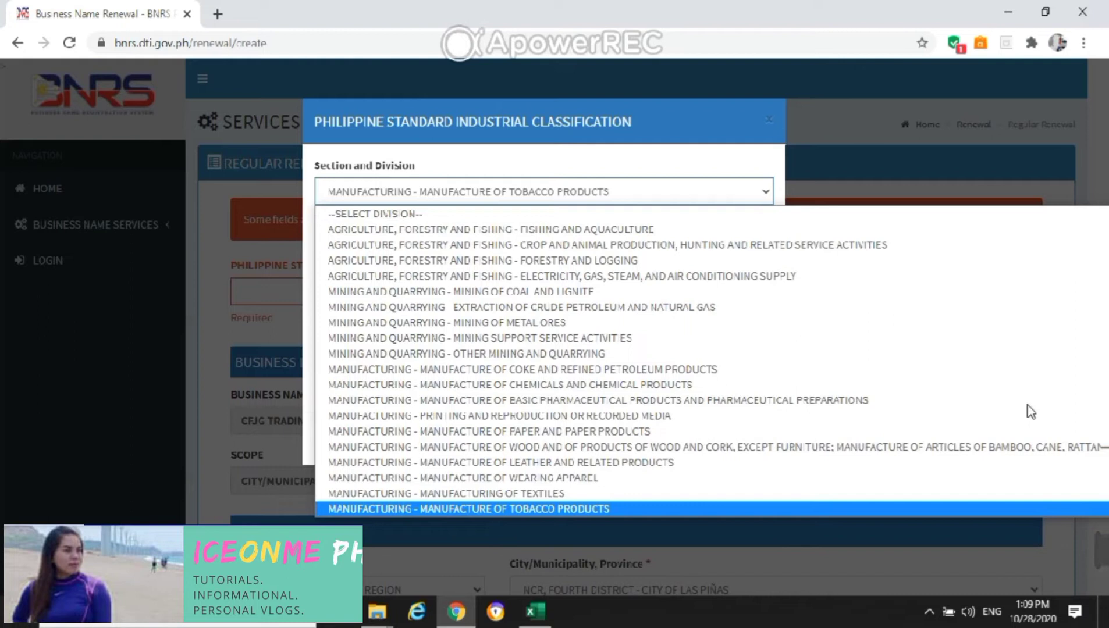
key("Page_Down")
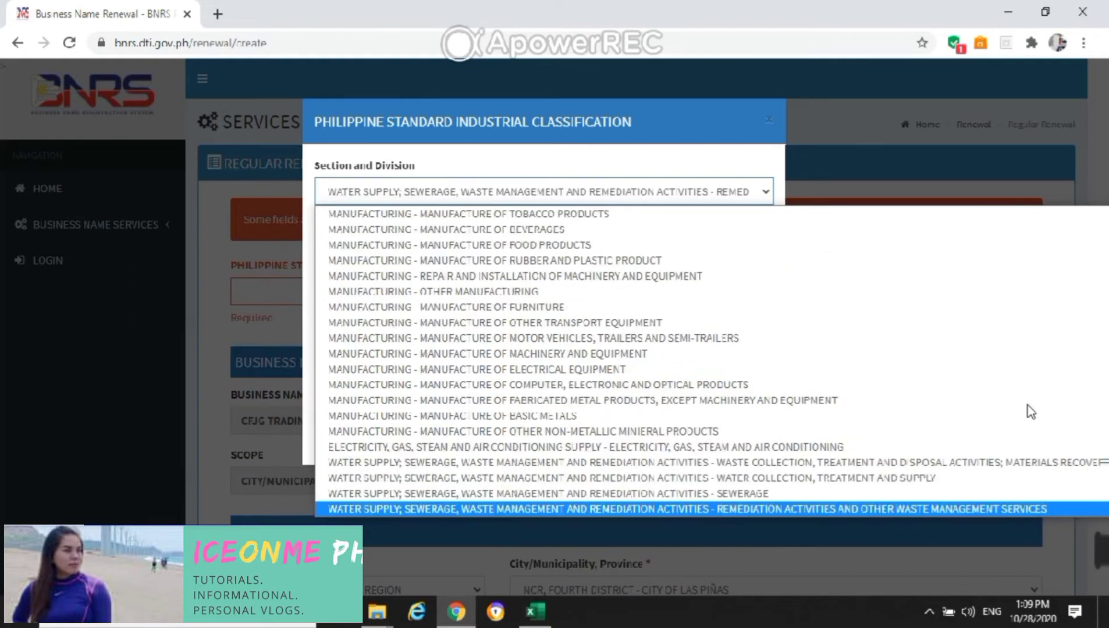
key("Up")
key("Up")
key("Up")
key("Up")
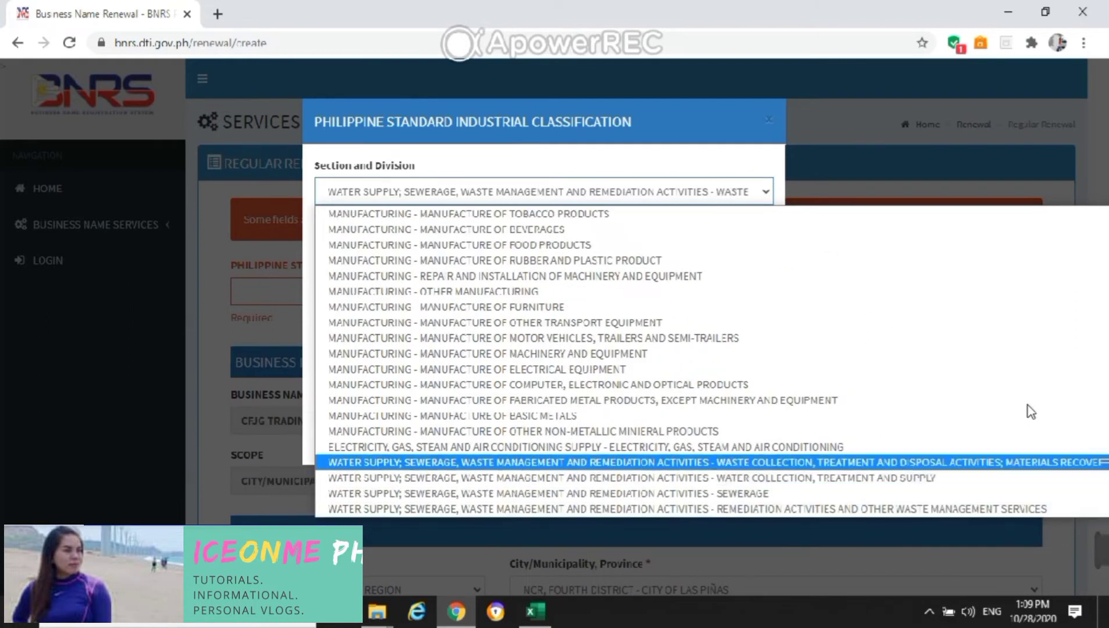
key("Down")
Step: Browse the later divisions and settle on Wholesale and Retail Trade – Retail Trade
key("Page_Down")
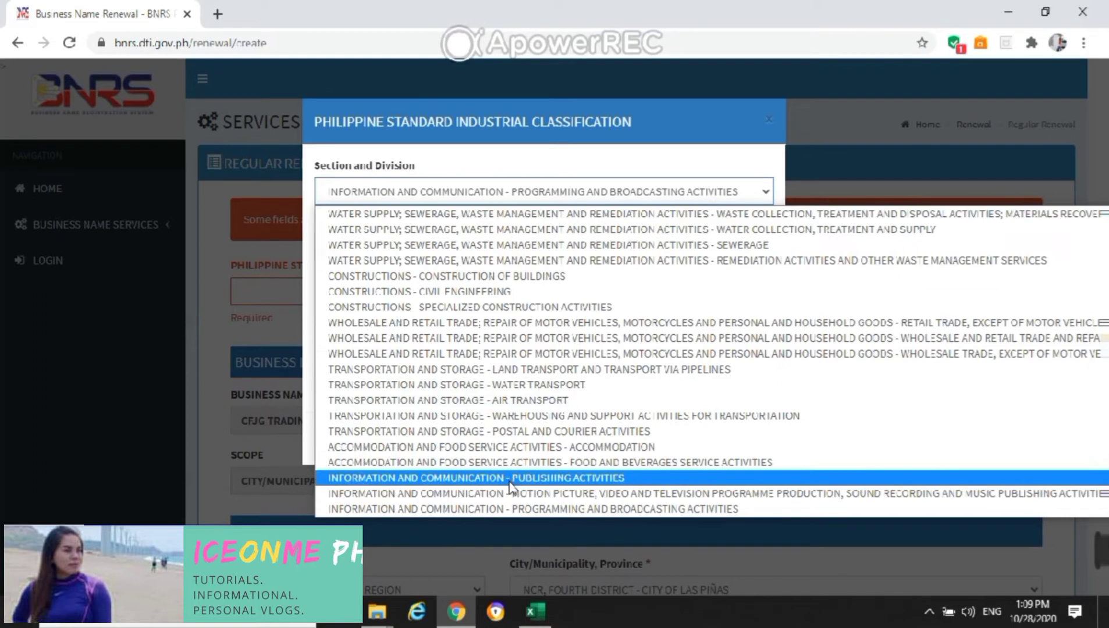
key("Page_Down")
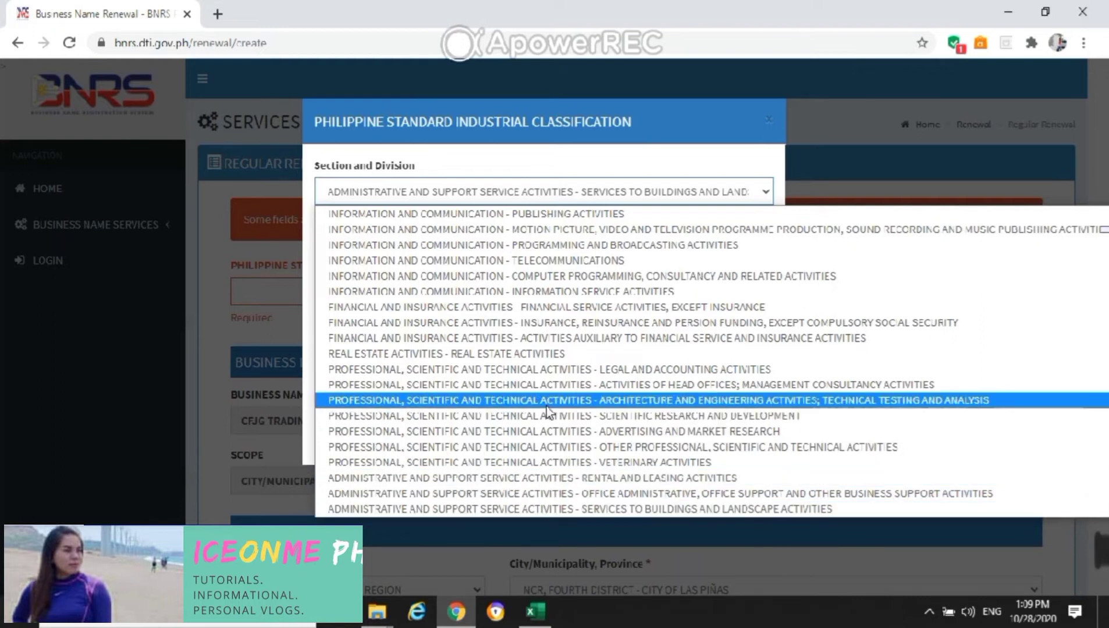
key("End")
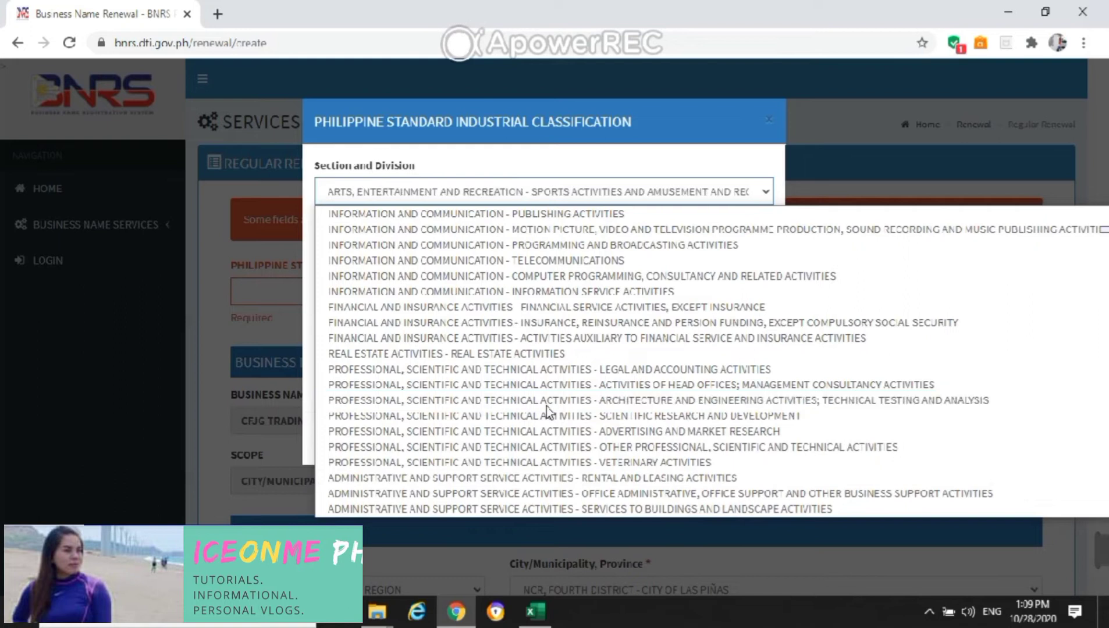
key("Page_Up")
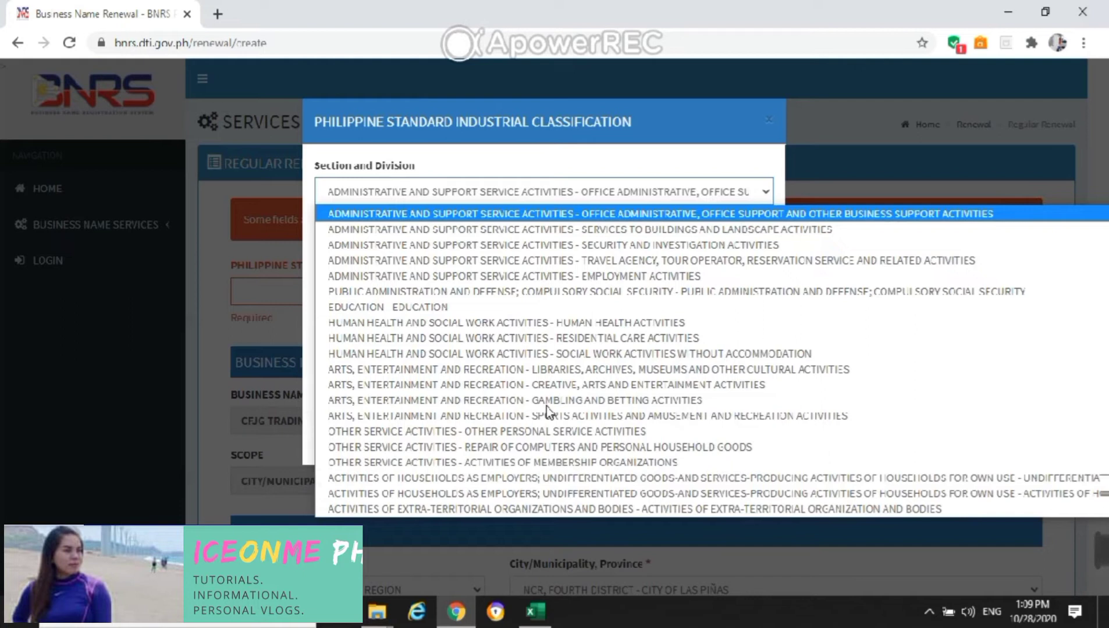
key("End")
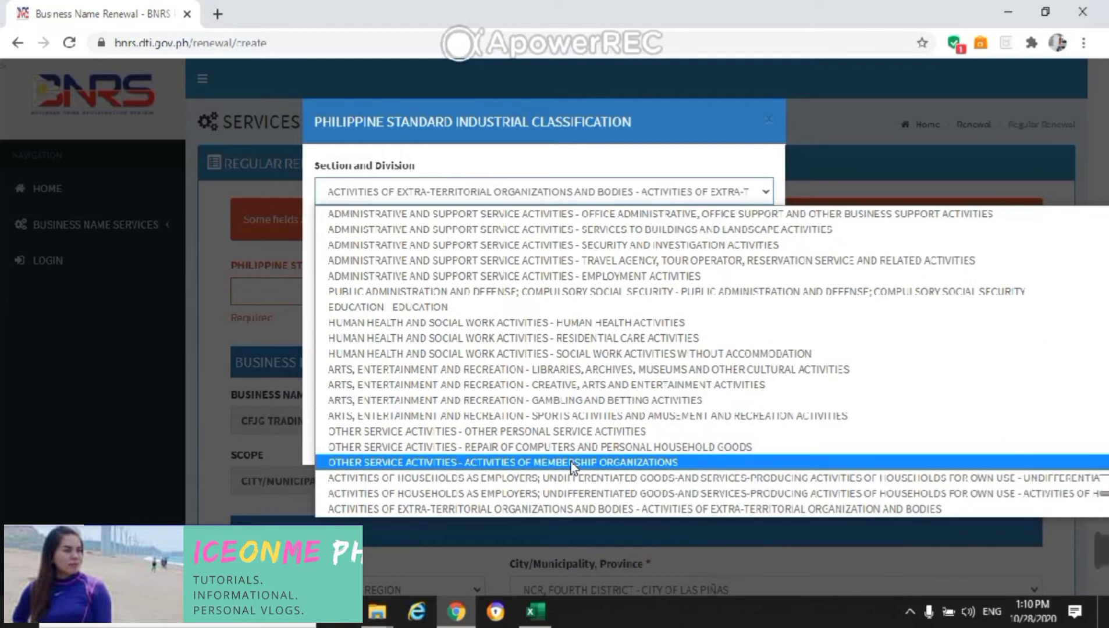
key("Page_Up")
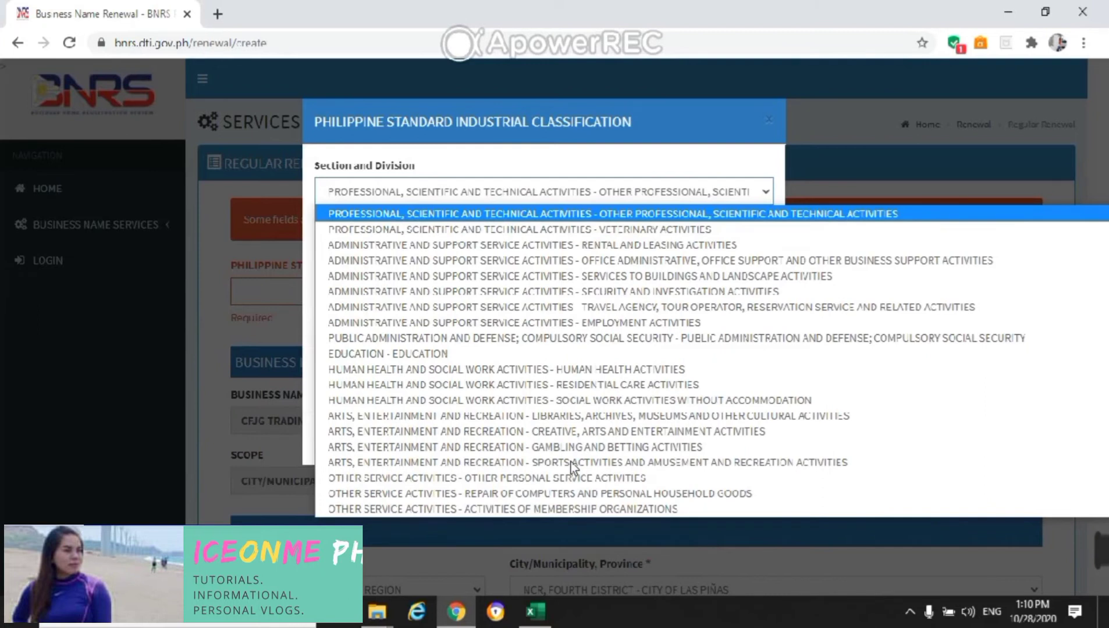
key("Page_Up")
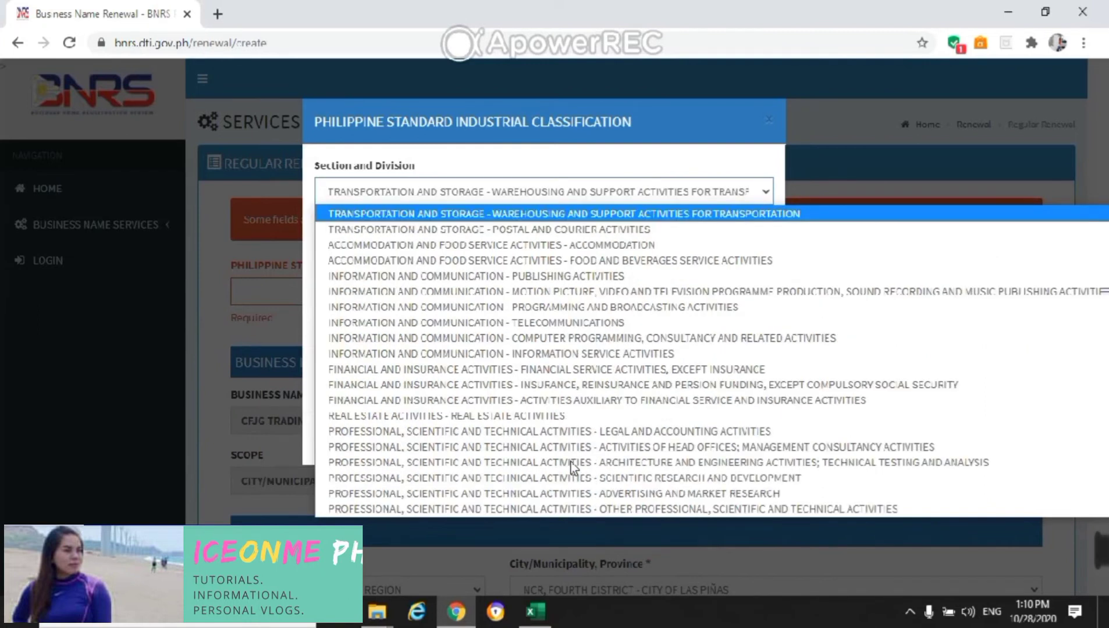
key("Page_Up")
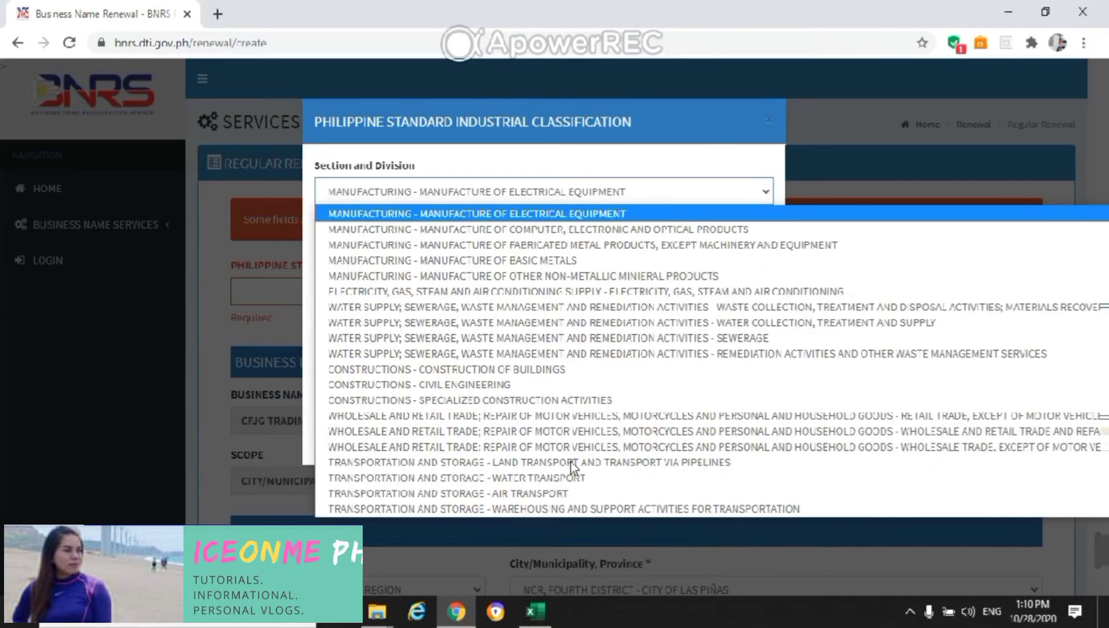
key("Down")
key("Down")
key("Down")
key("Down")
key("Down")
key("Down")
key("Down")
key("Down")
key("Down")
key("Down")
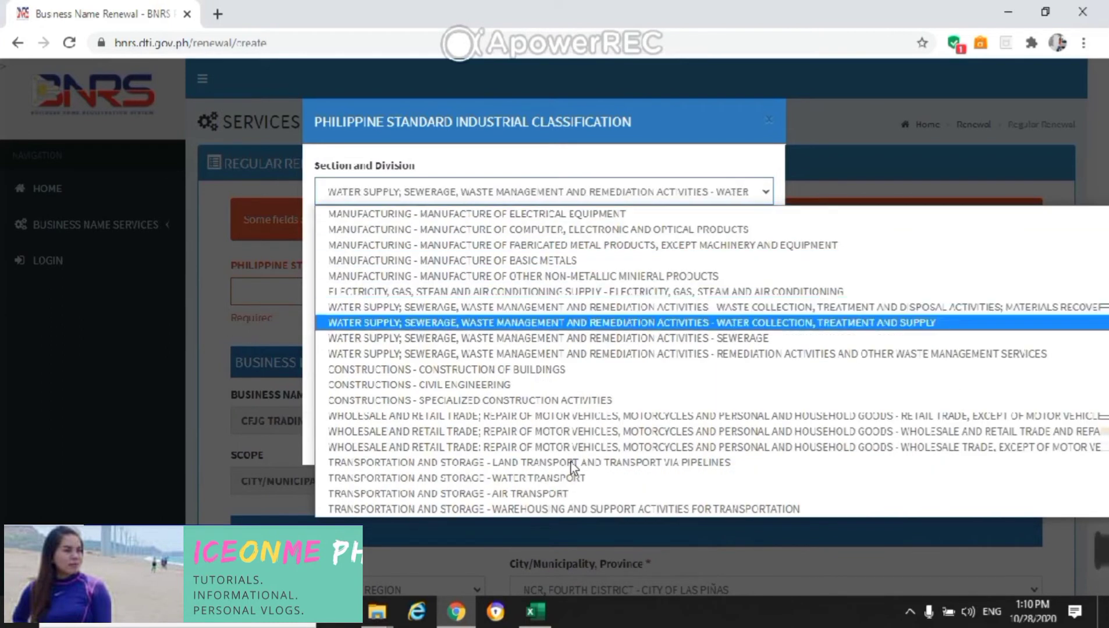
key("Down")
key("Down")
key("Down")
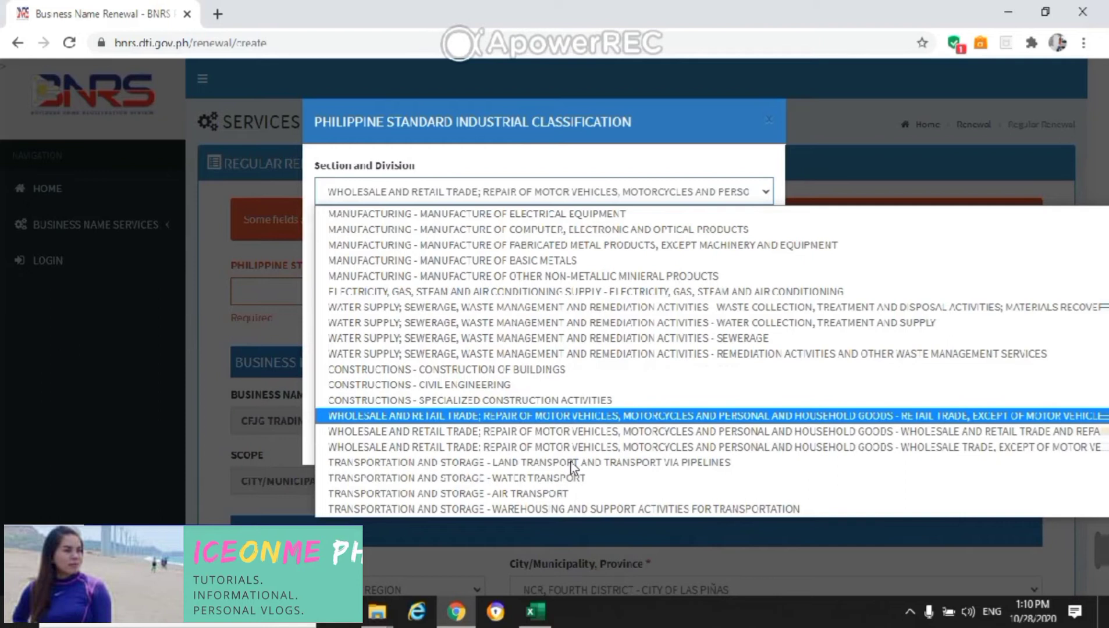
key("Down")
key("Down")
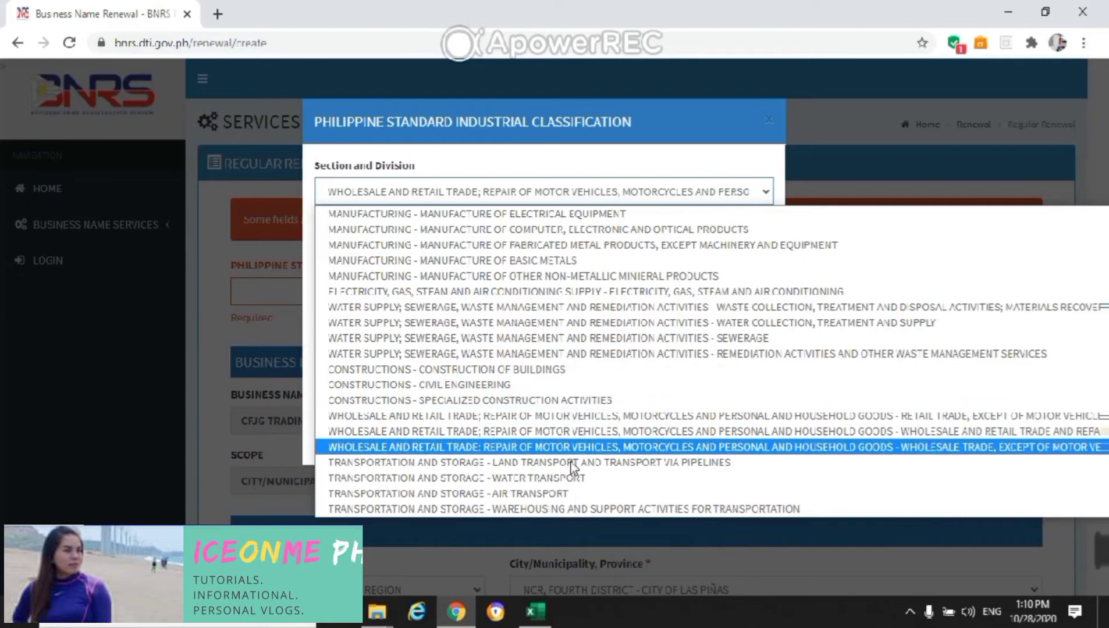
key("Up")
key("Up")
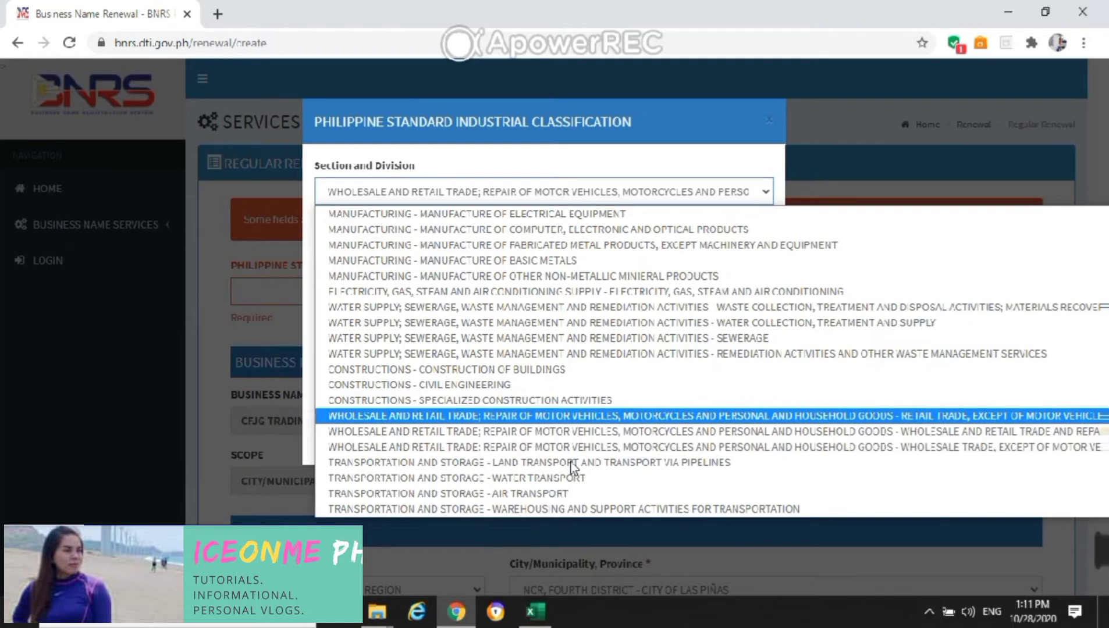
Step: Compare the wholesale and retail divisions, then confirm Wholesale and Retail Trade – Retail Trade
key("Down")
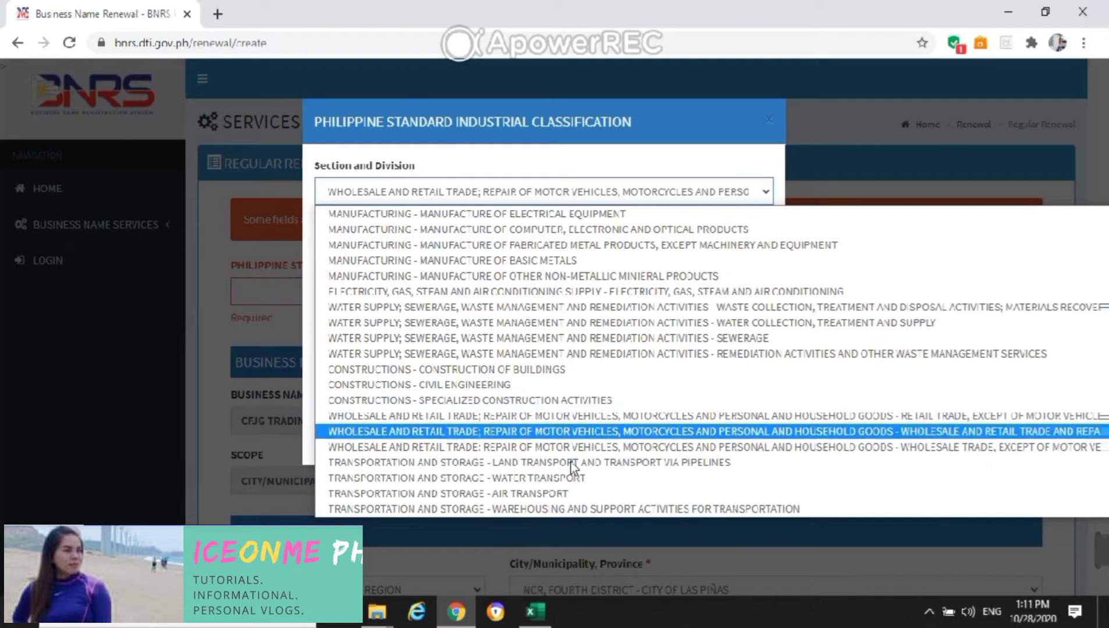
key("Down")
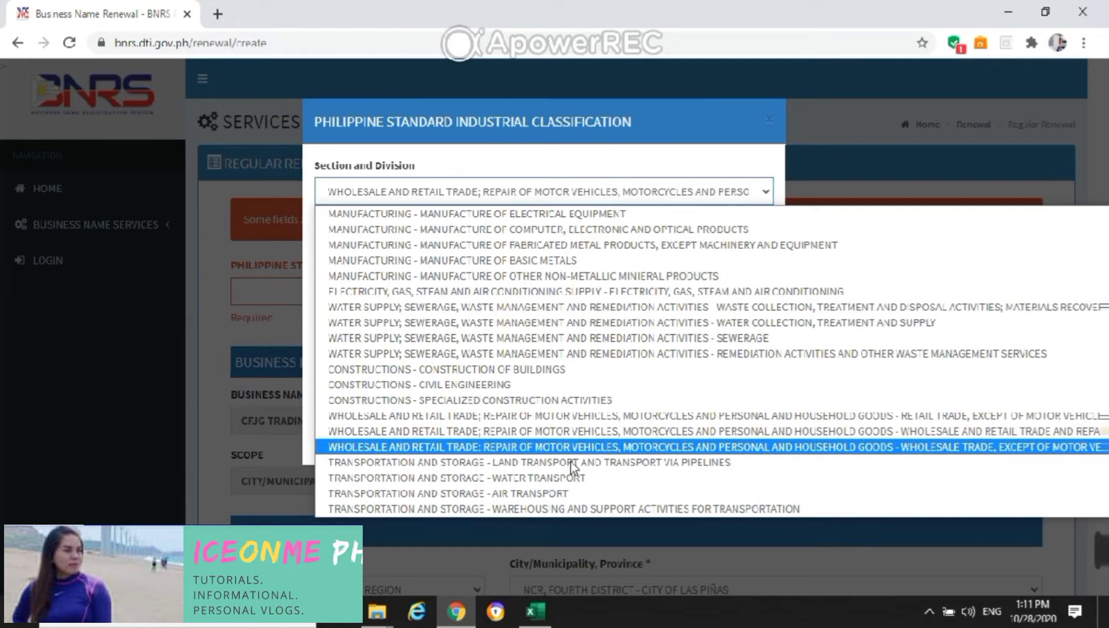
key("Up")
key("Up")
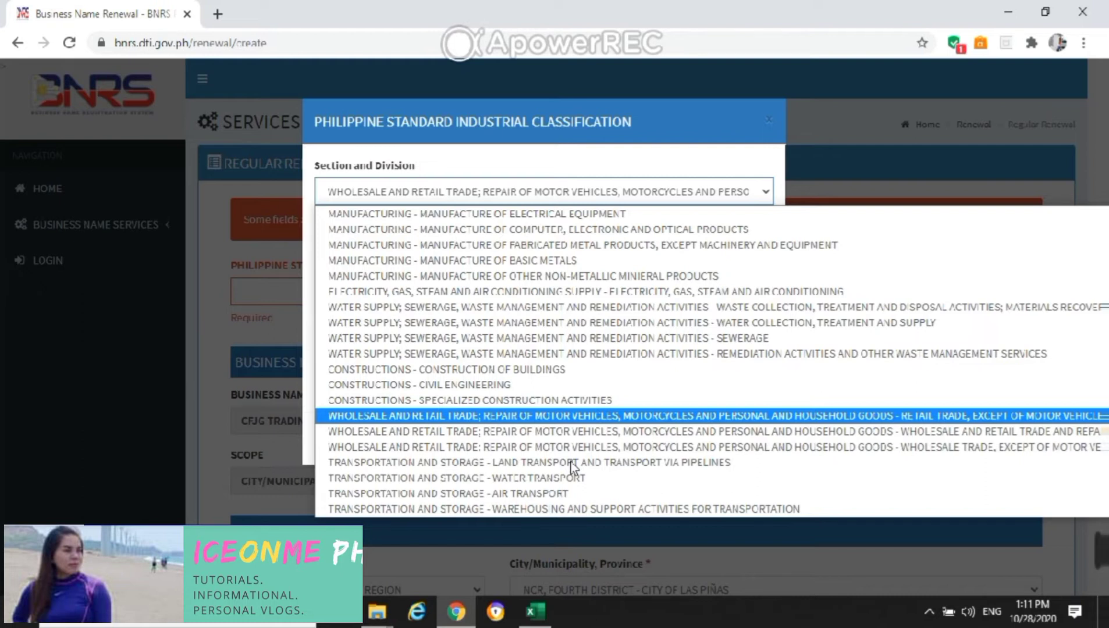
key("Down")
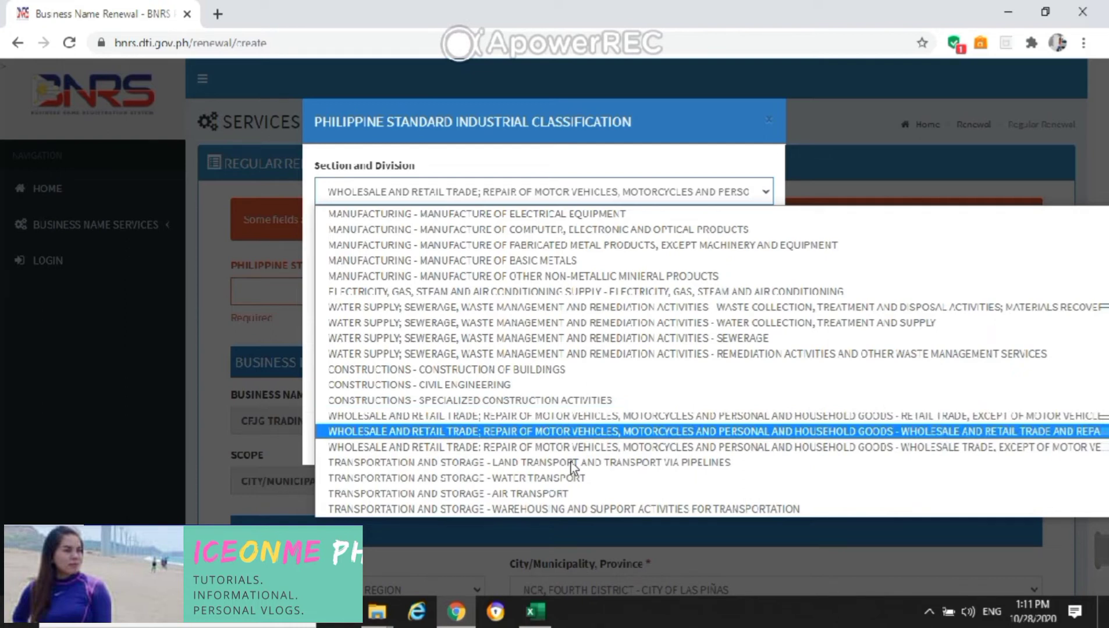
key("Down")
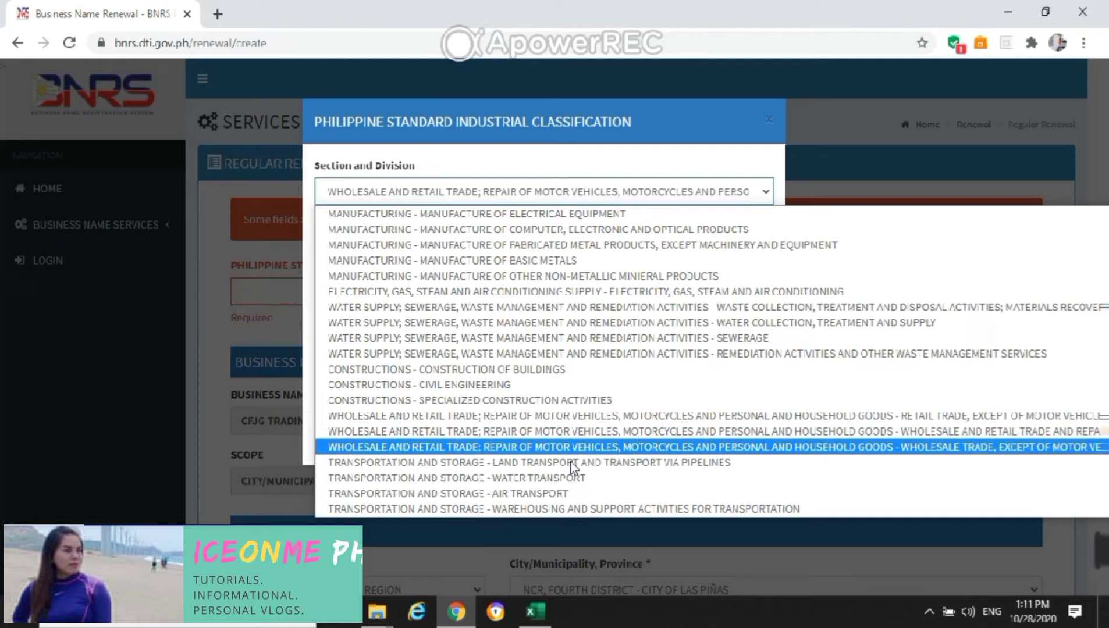
key("Up")
key("Up")
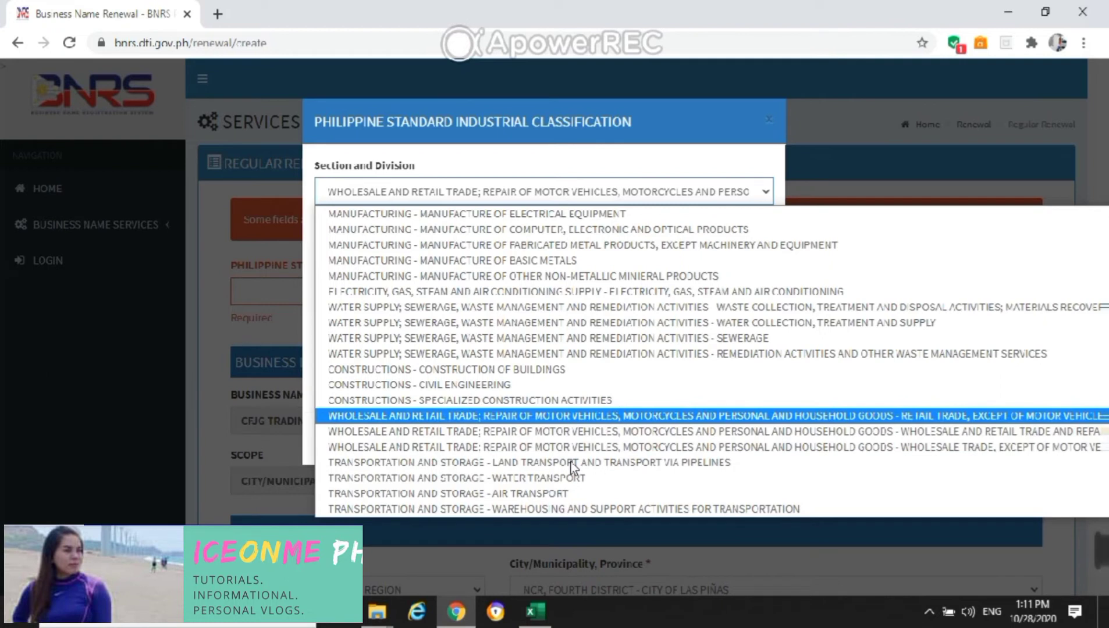
key("Down")
key("Down")
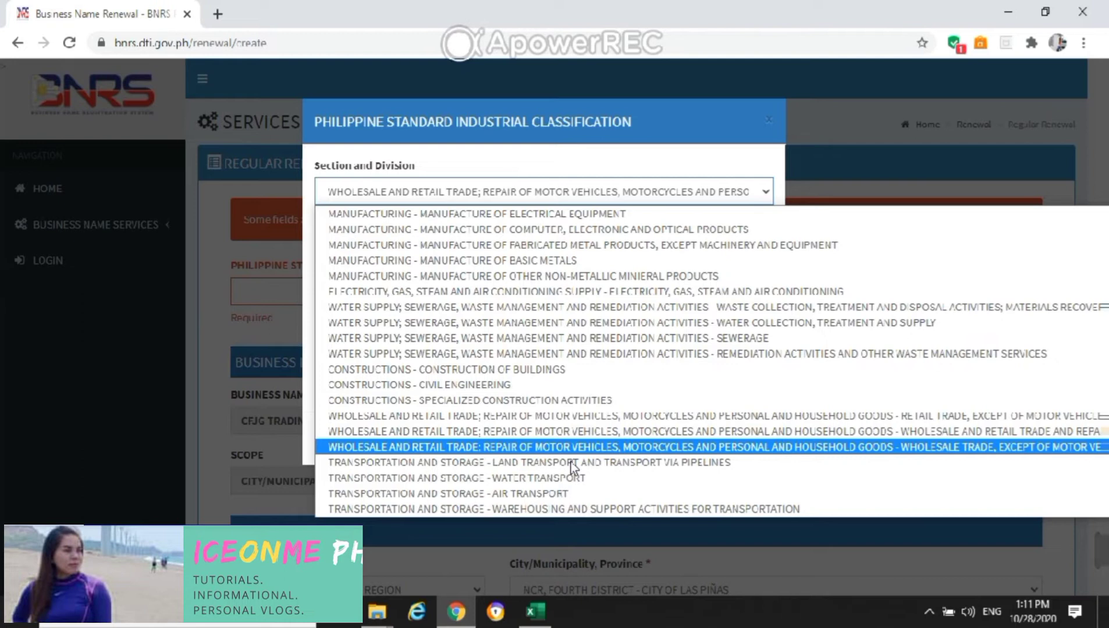
key("Up")
key("Up")
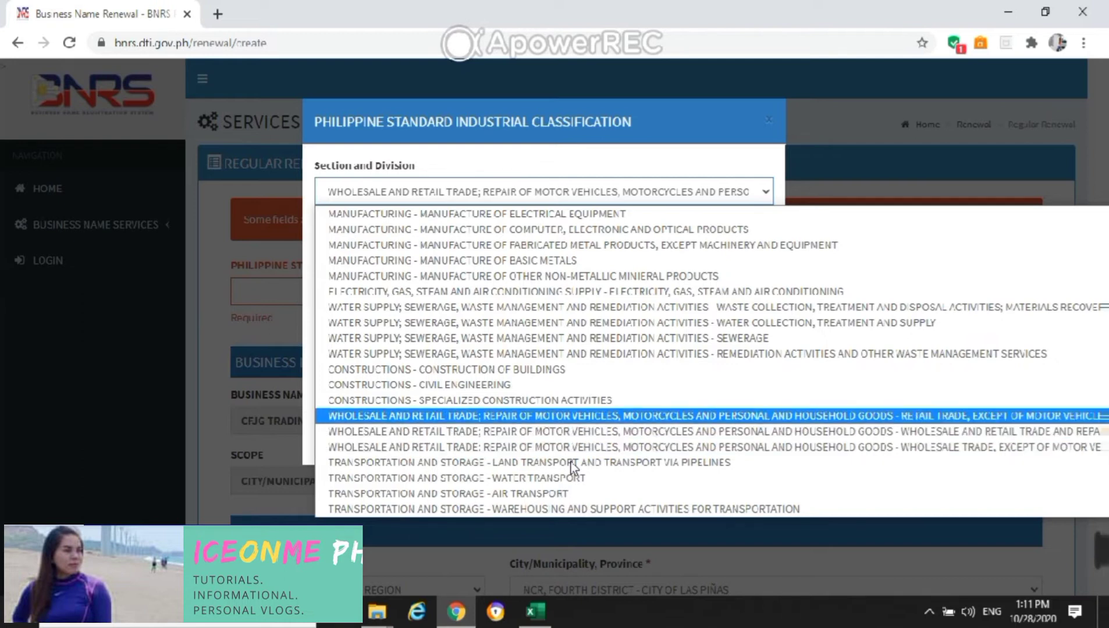
key("Down")
key("Down")
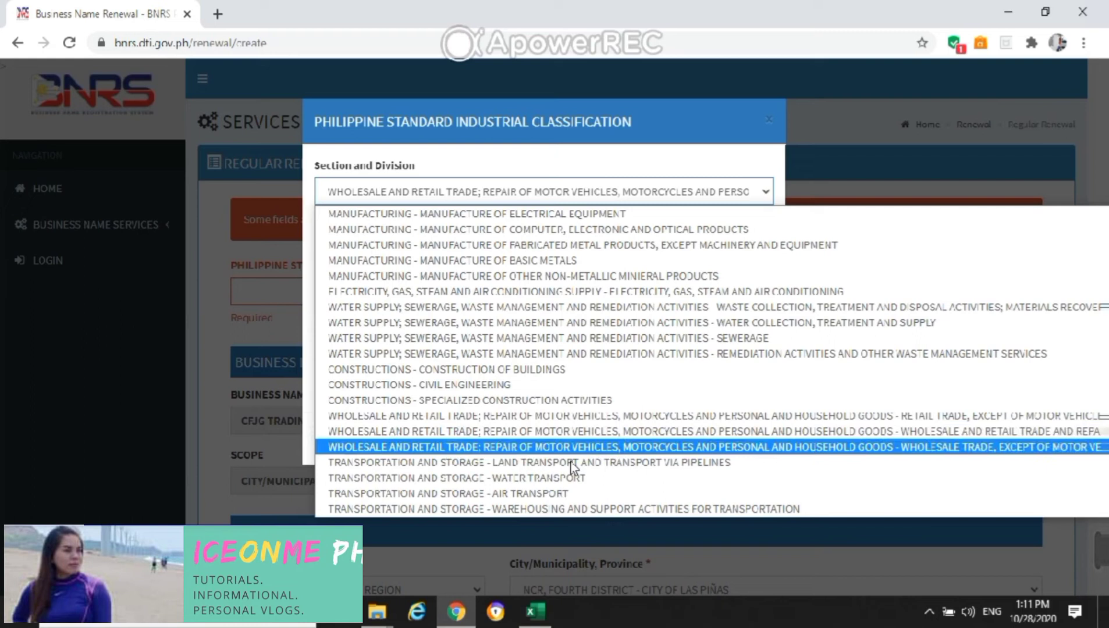
key("Up")
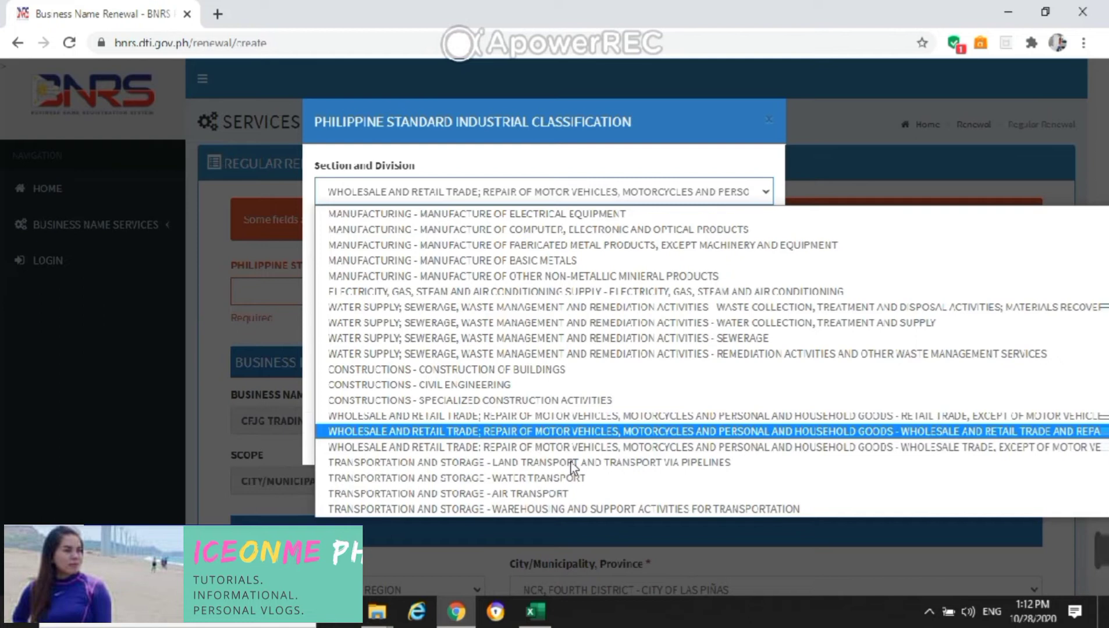
key("Up")
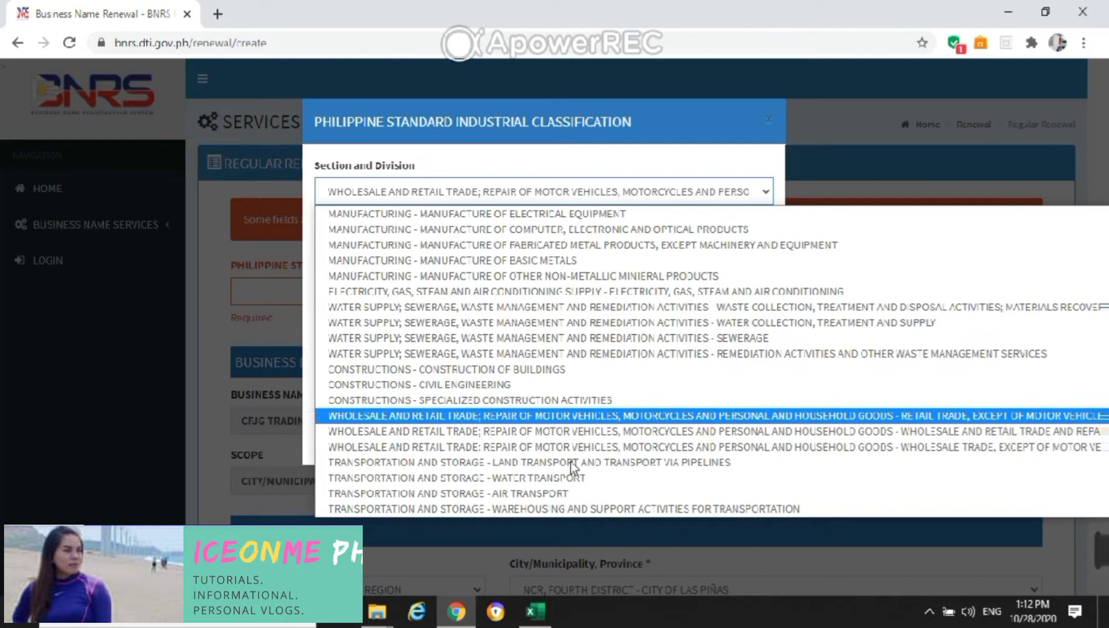
key("Down")
key("Down")
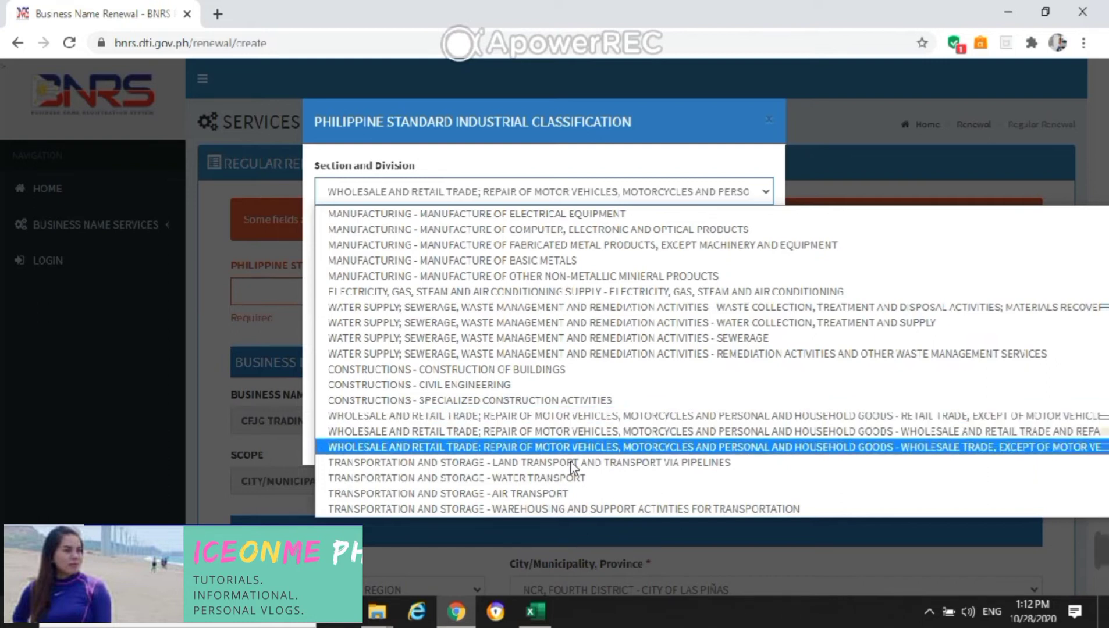
key("Up")
key("Up")
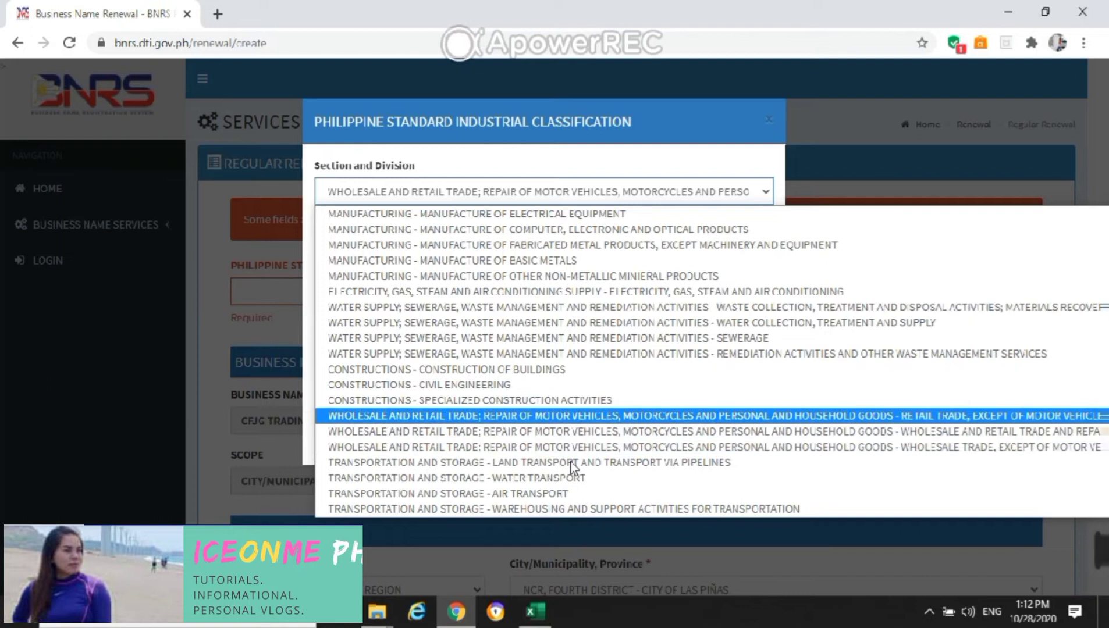
key("Return")
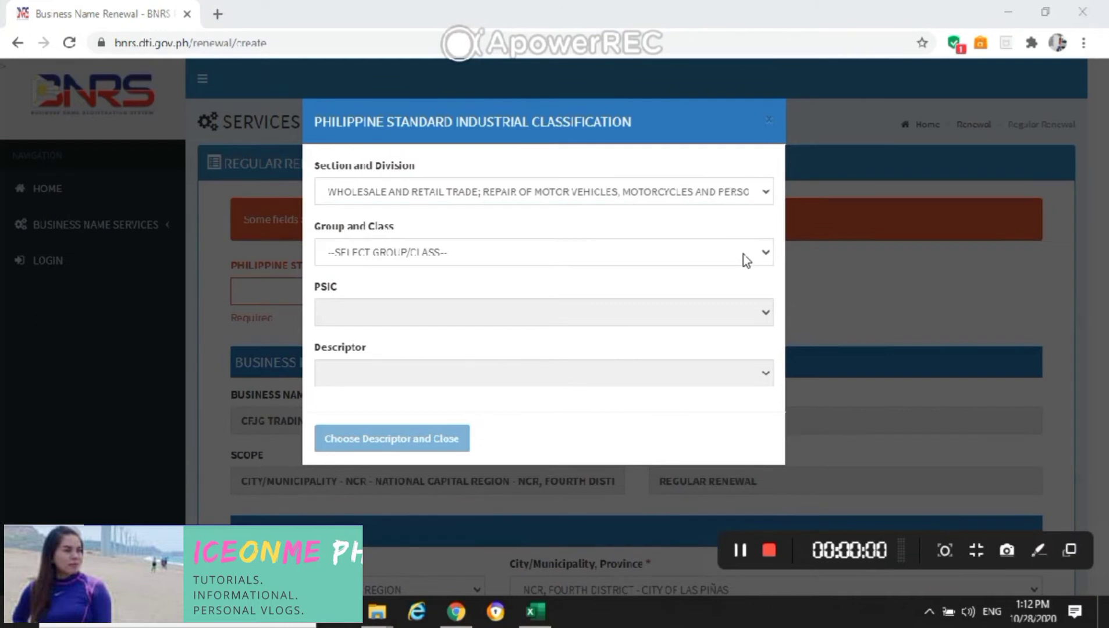
Step: Browse the Group and Class options, landing on Retail Sale via Mail/Telephone Order
left_click(743, 251)
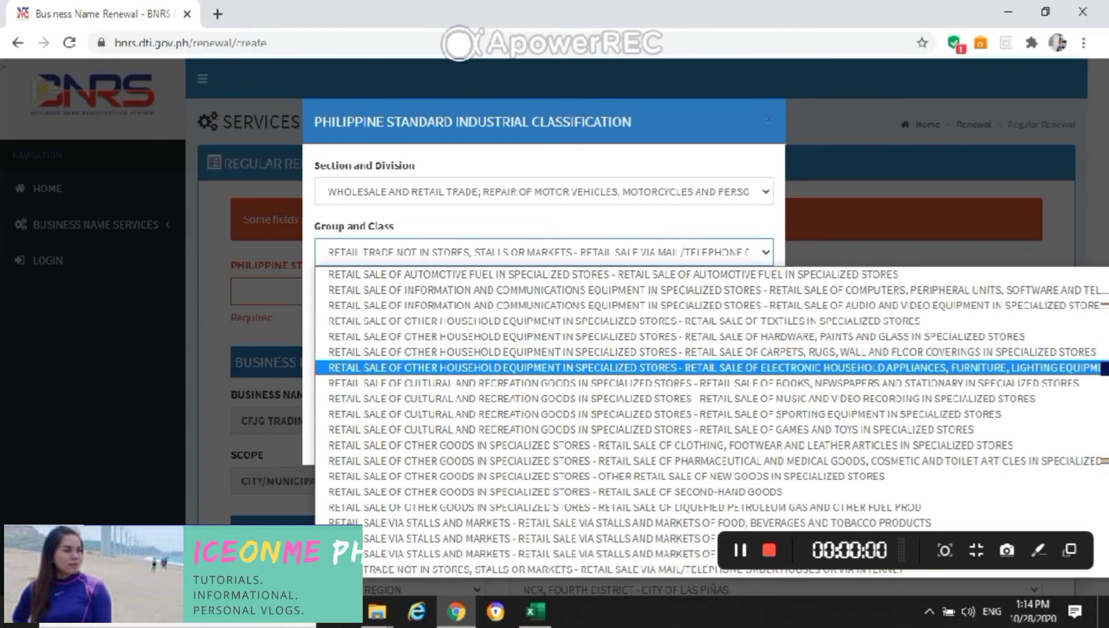
key("Down")
key("Down")
key("End")
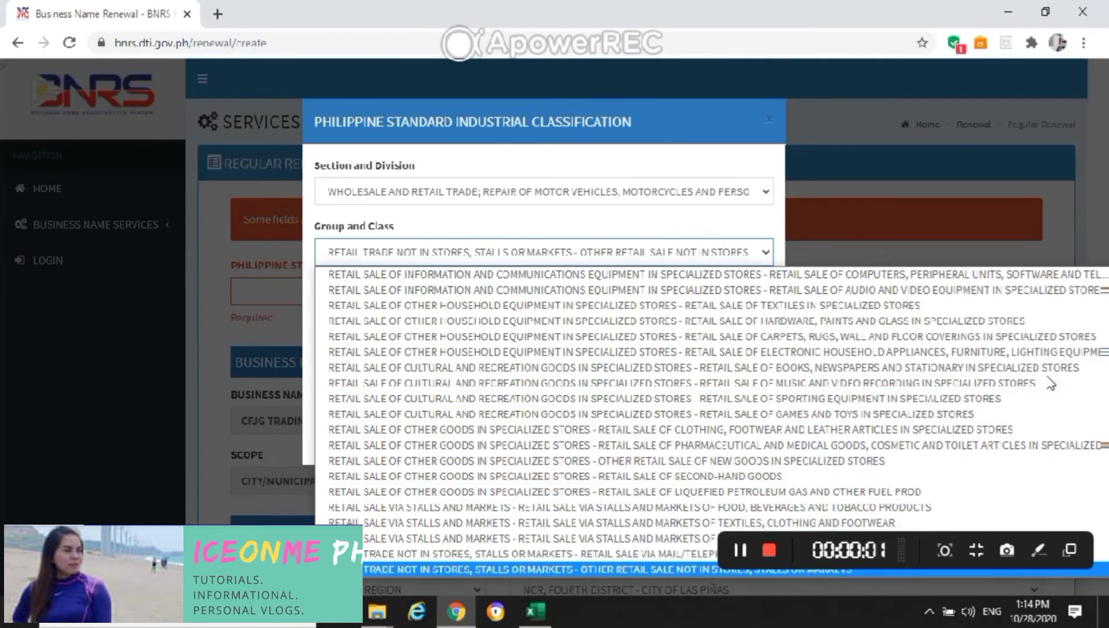
key("Up")
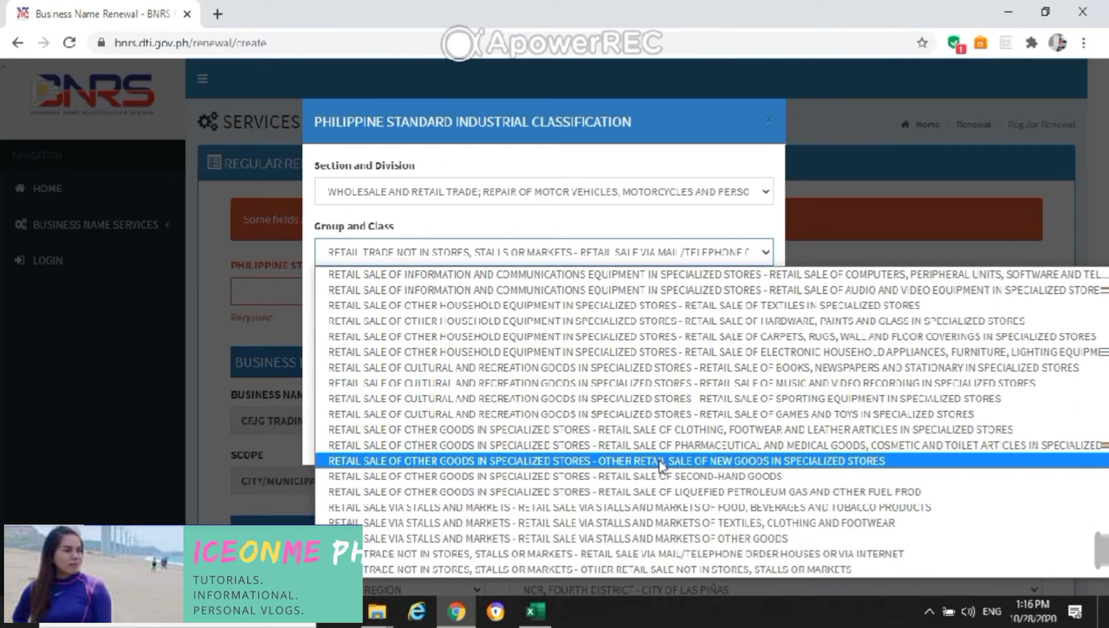
Step: Set Group and Class to Other Retail Sale of New Goods, Sub Class N.E.C, descriptor SPECIALIZED GOODS TRADING
left_click(662, 462)
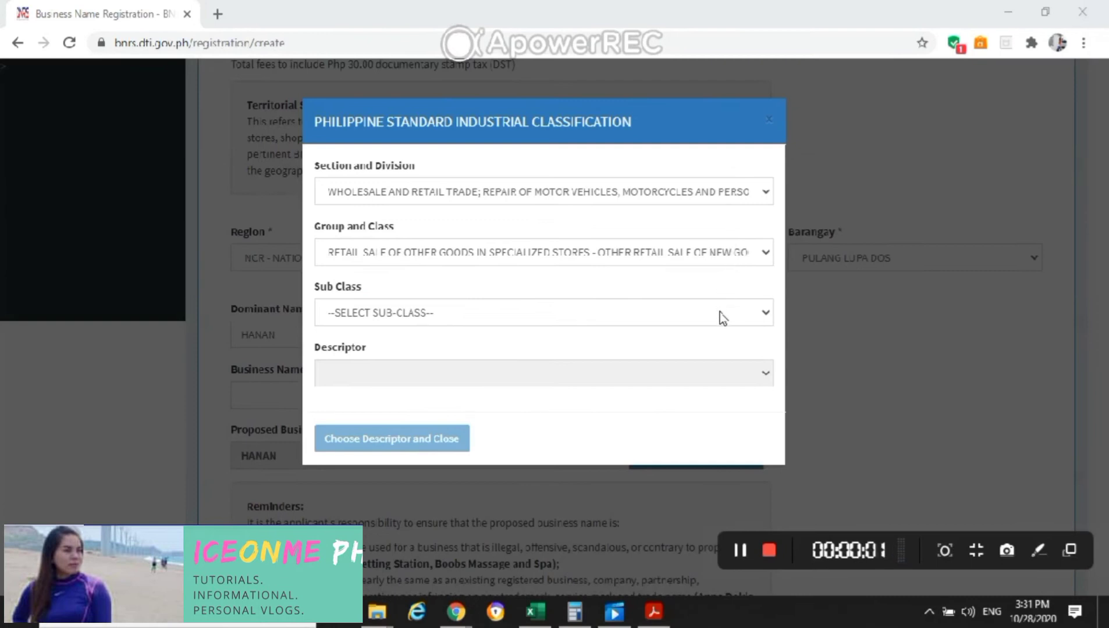
left_click(721, 318)
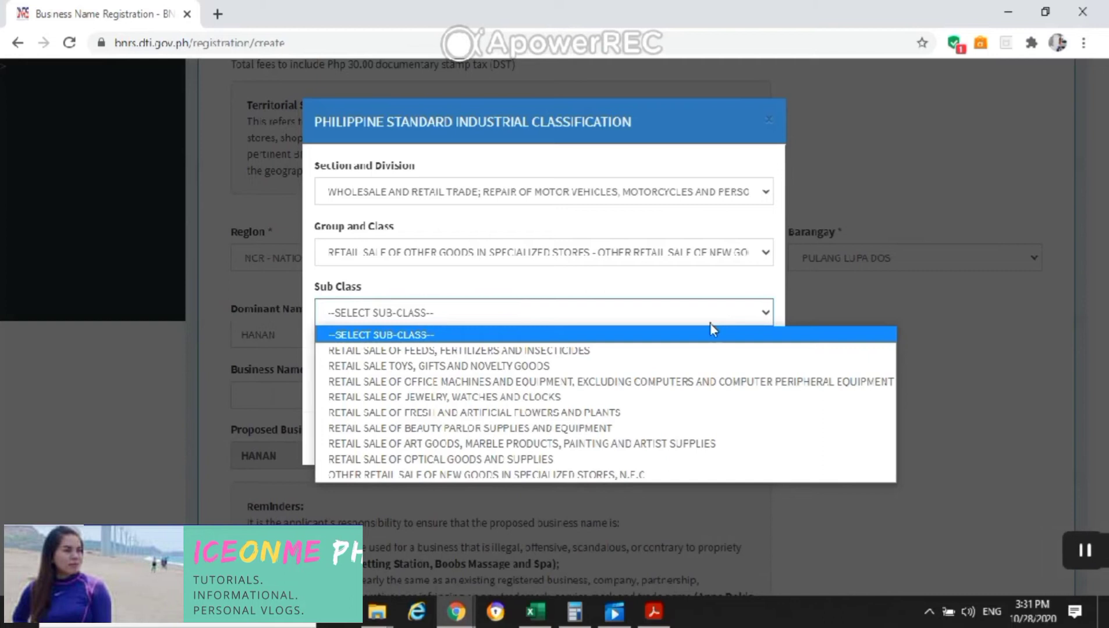
left_click(635, 475)
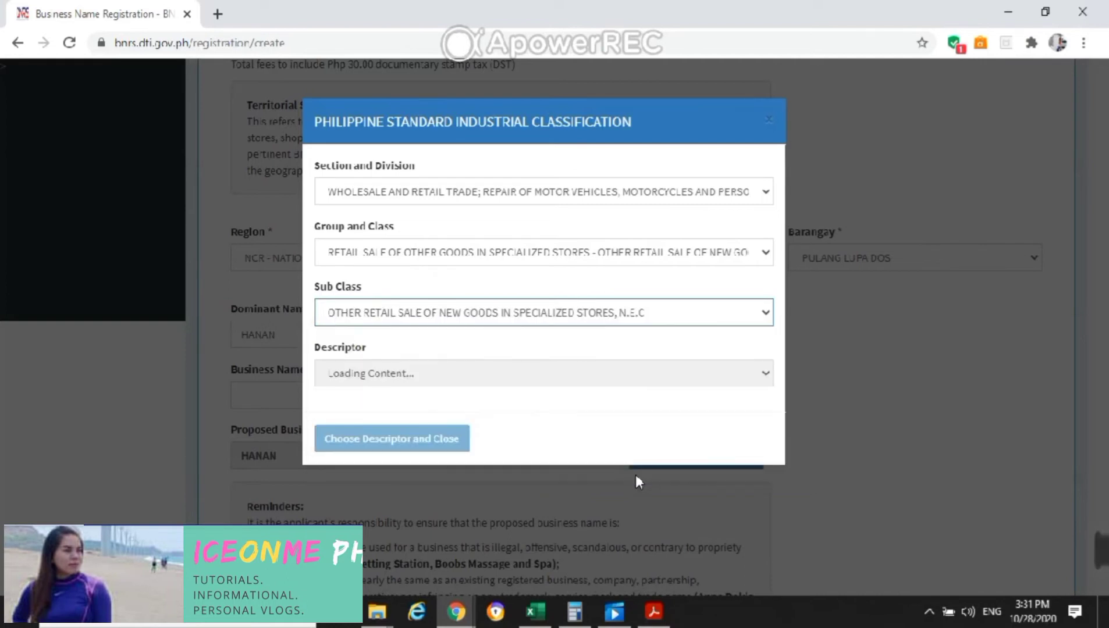
left_click(693, 376)
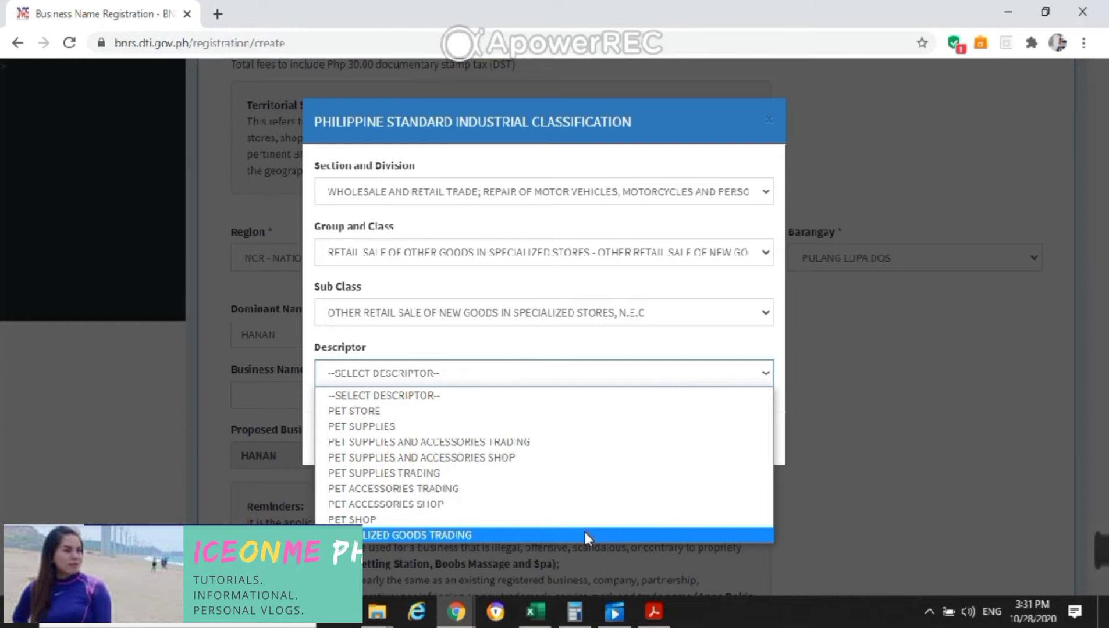
left_click(584, 534)
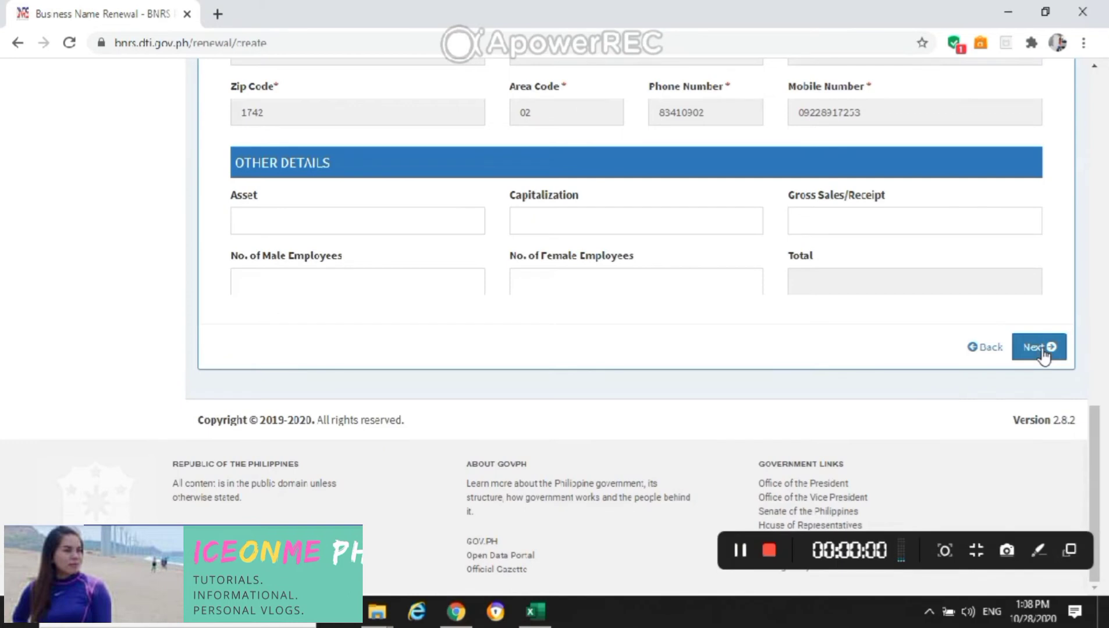
Step: Submit the renewal details and scroll past the Undertaking page to the Payment Method section
left_click(1039, 349)
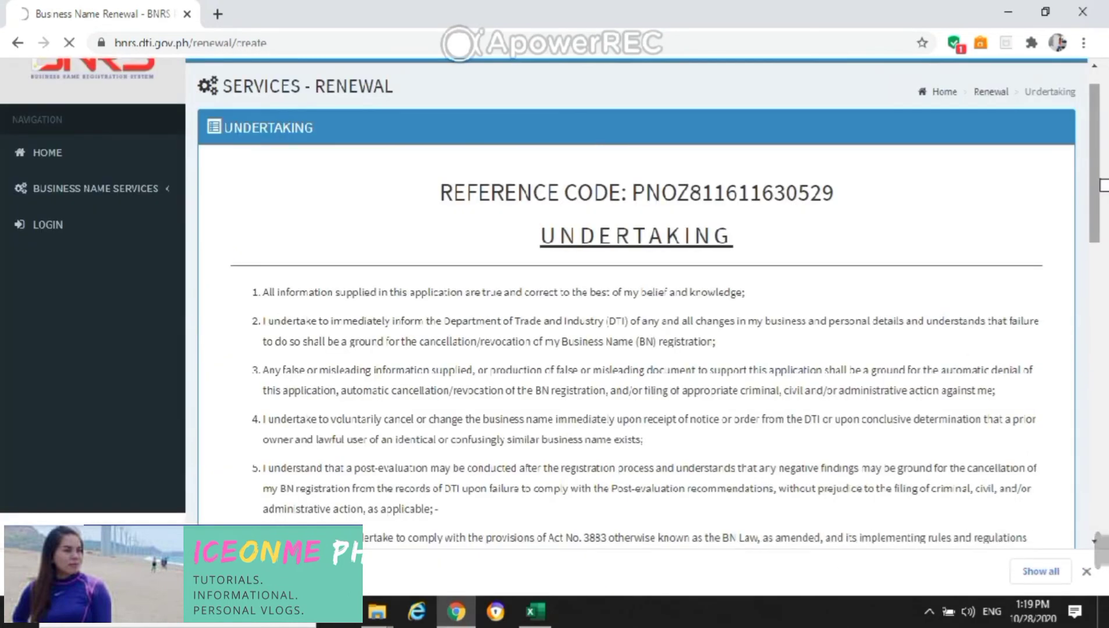
left_click_drag(1101, 185, 1101, 476)
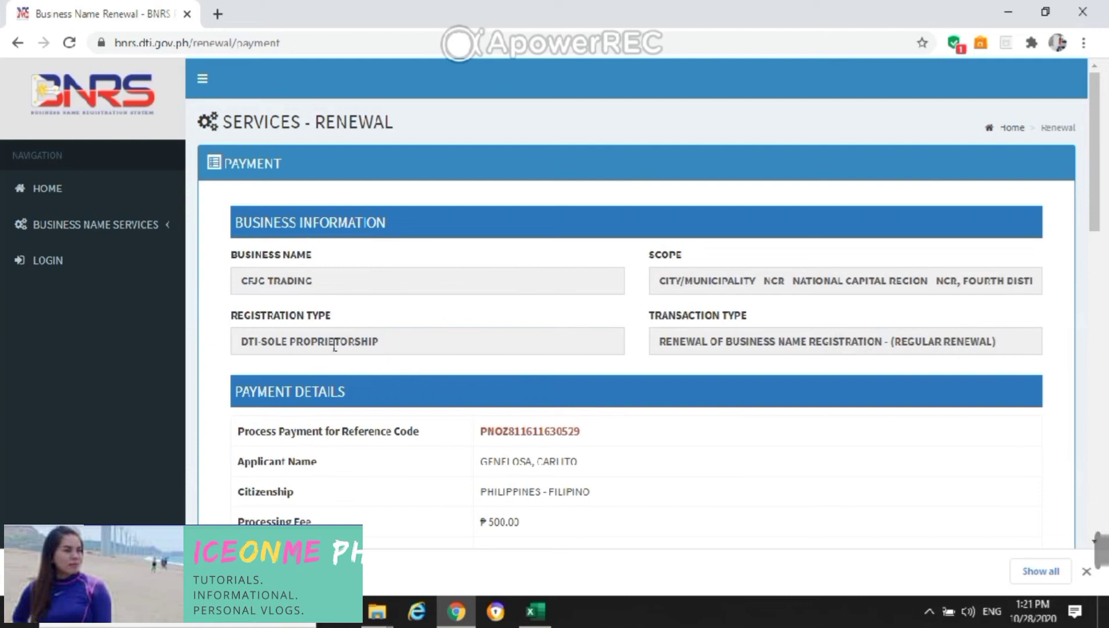
scroll(1093, 456, "down", 7)
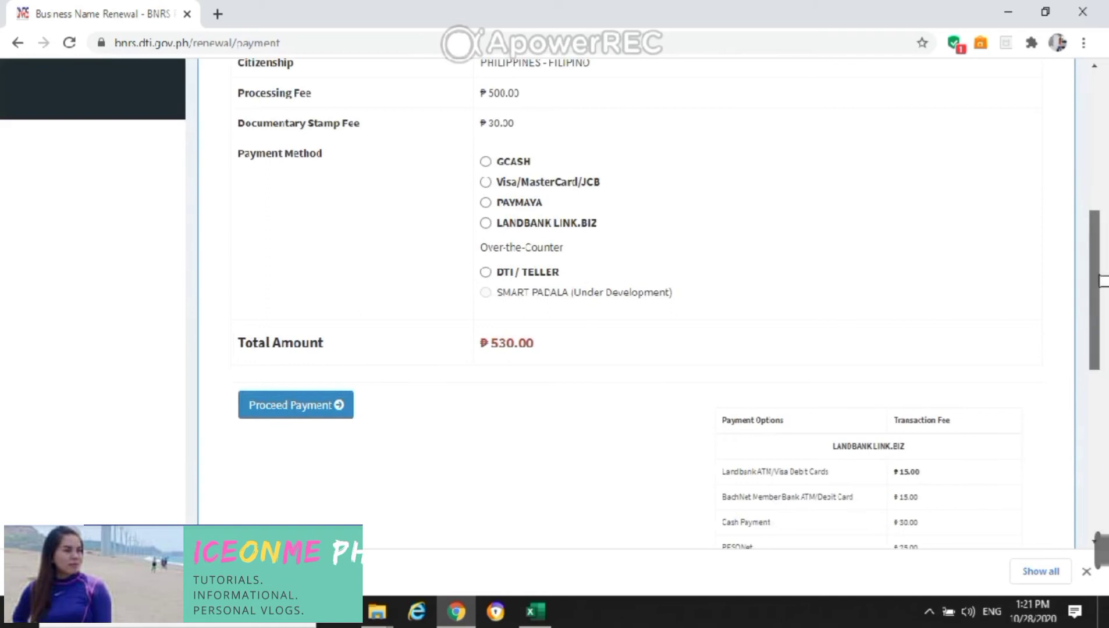
Step: Choose GCASH as the payment method for the ₱530.00 total and proceed to payment
left_click_drag(1103, 283, 1102, 283)
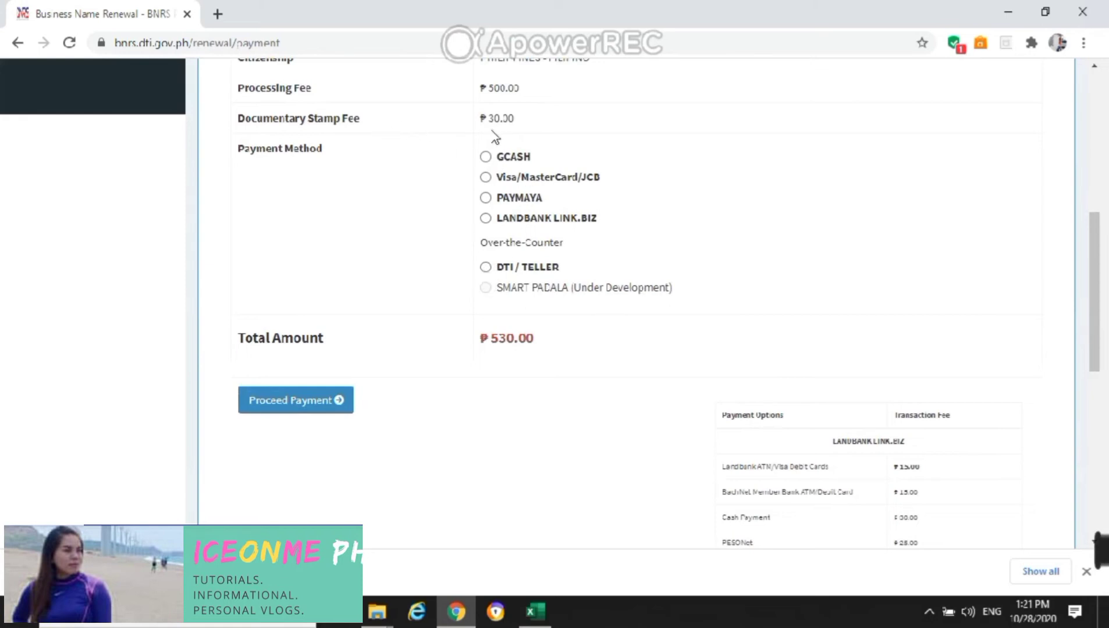
left_click(486, 156)
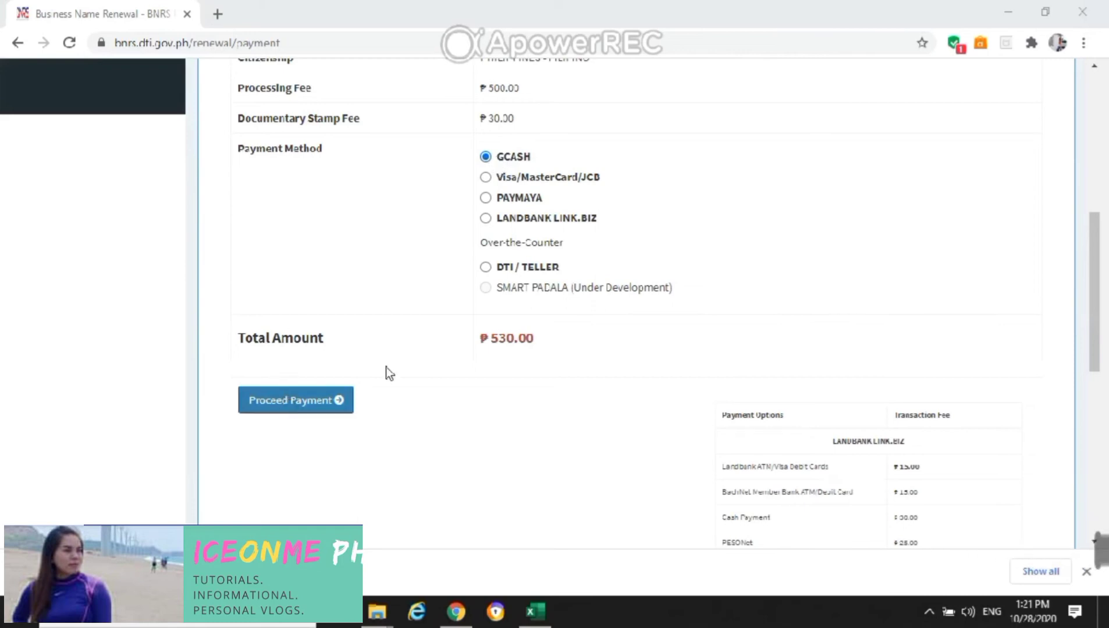
left_click_drag(1101, 227, 1101, 330)
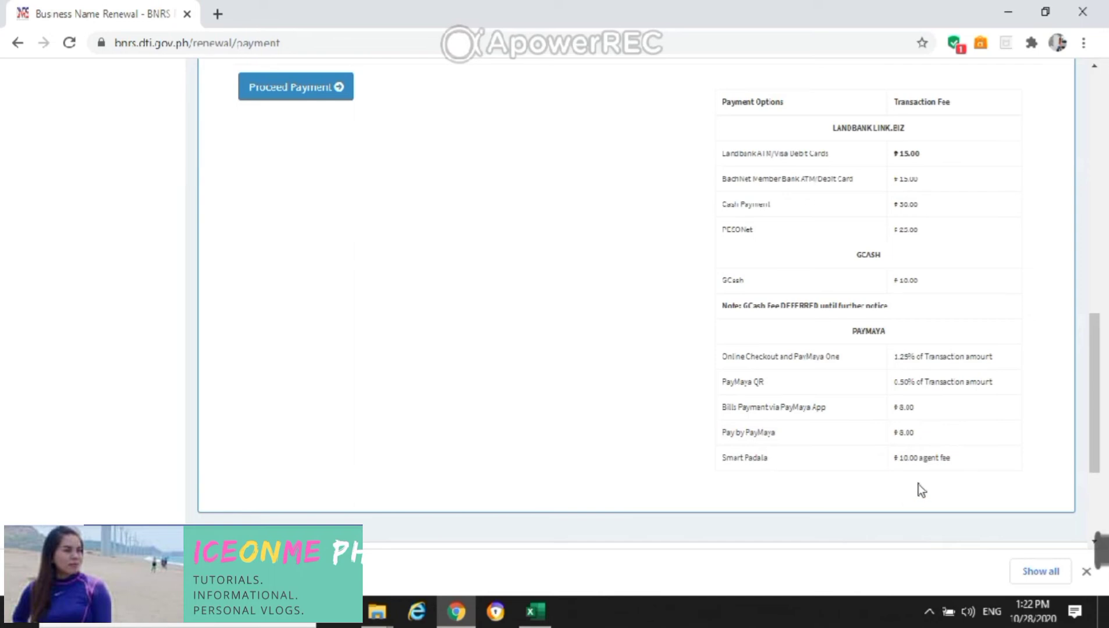
left_click_drag(1093, 453, 1101, 323)
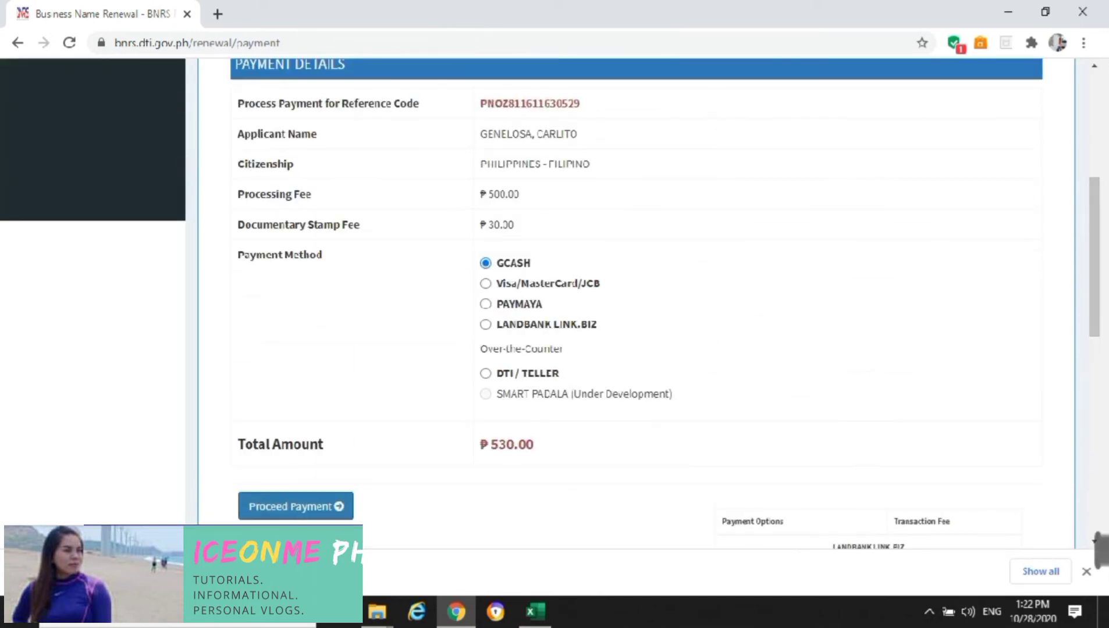
left_click(295, 506)
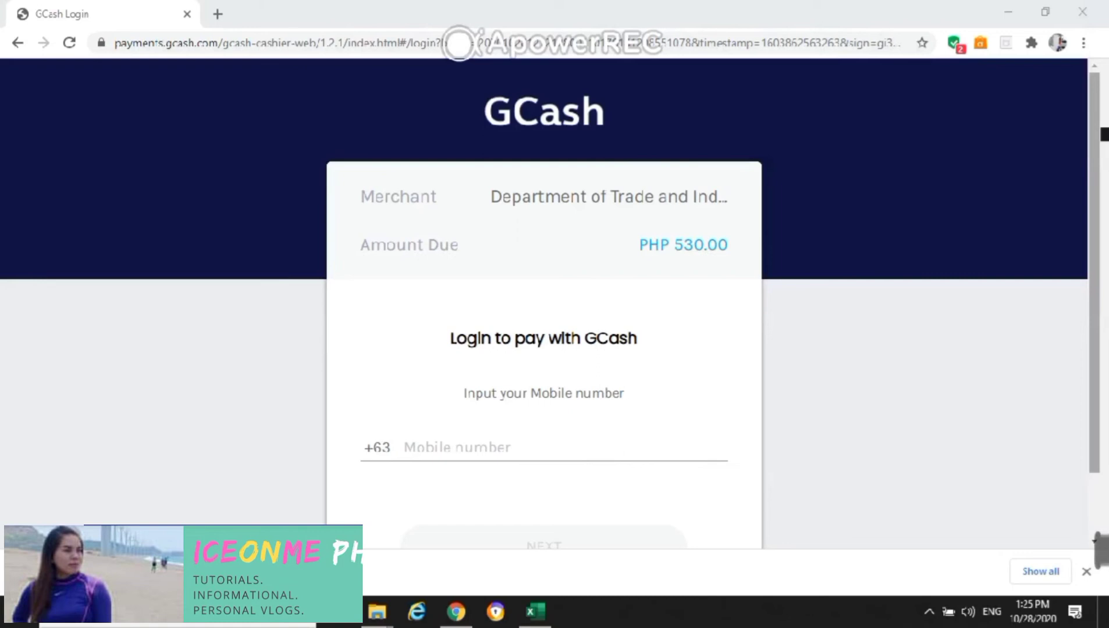
Step: Log in to GCash with the payer's mobile number
left_click_drag(1103, 134, 1102, 208)
left_click(455, 379)
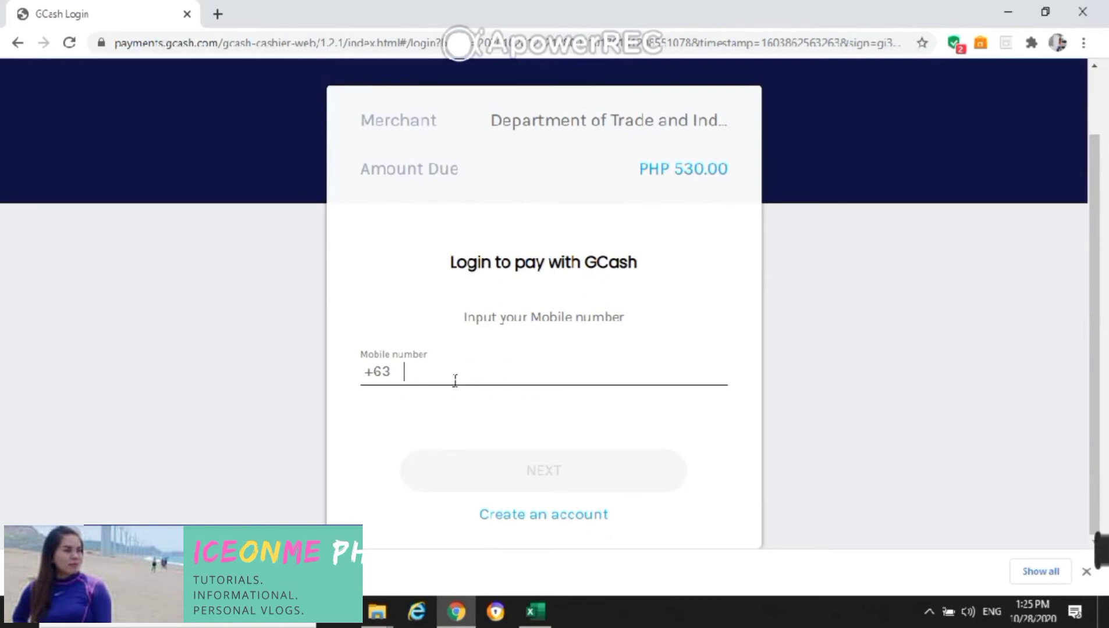
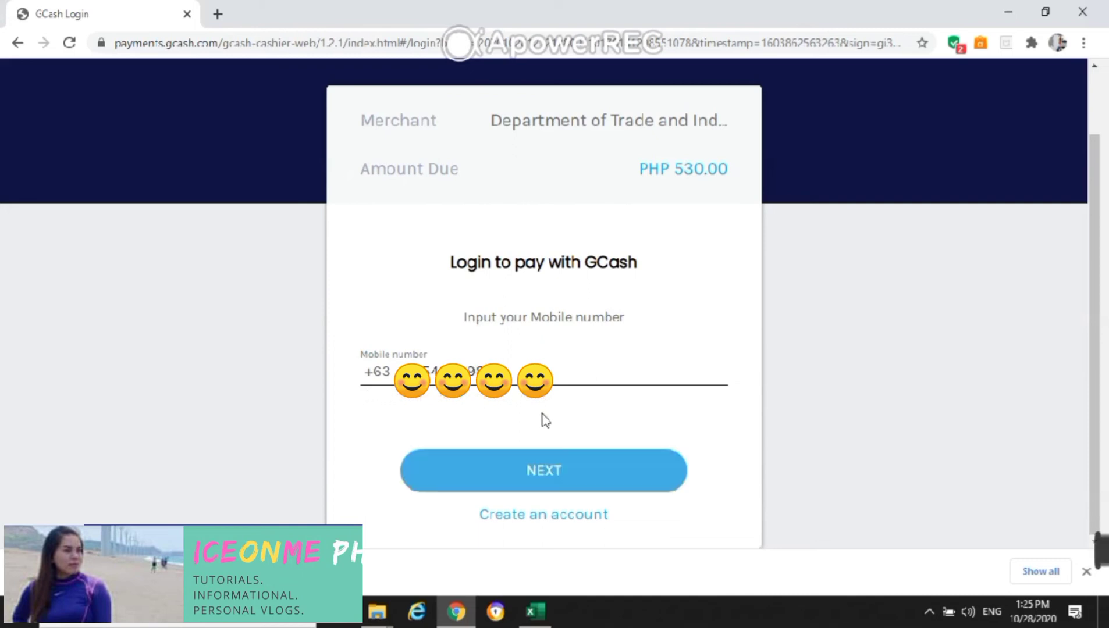
left_click(507, 465)
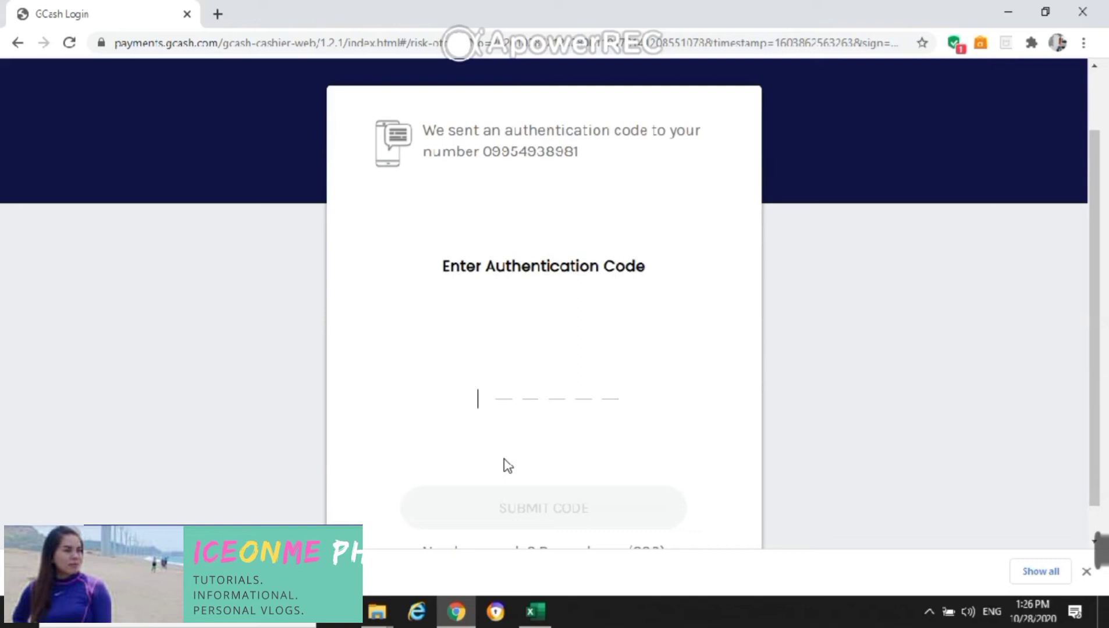
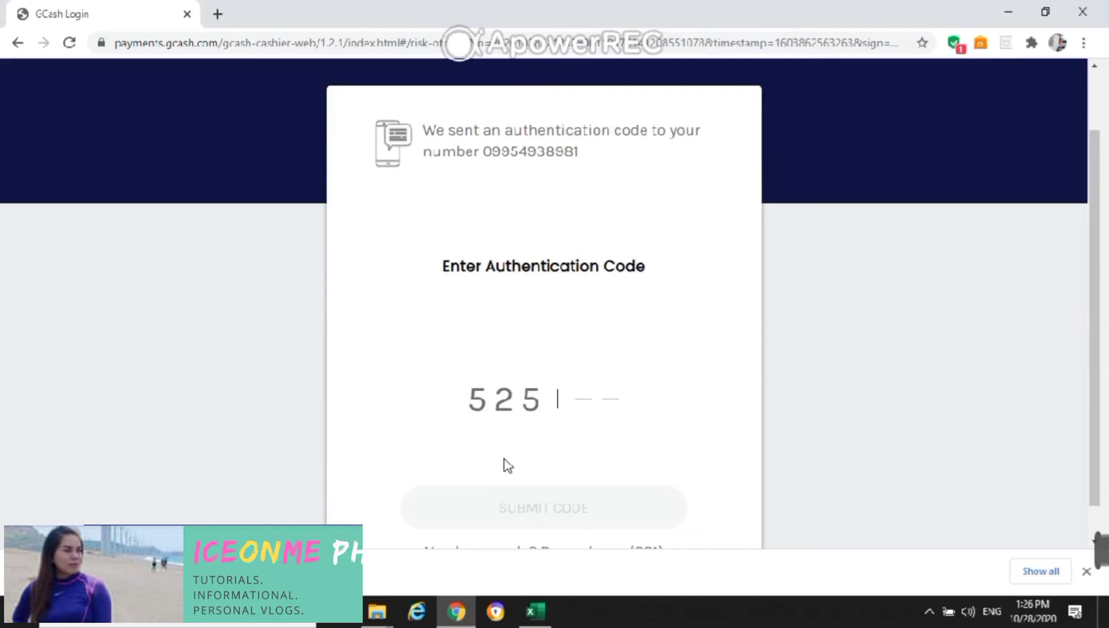
Step: Enter the SMS authentication code and the MPIN, then confirm the PHP 530.00 payment to DTI
left_click(531, 503)
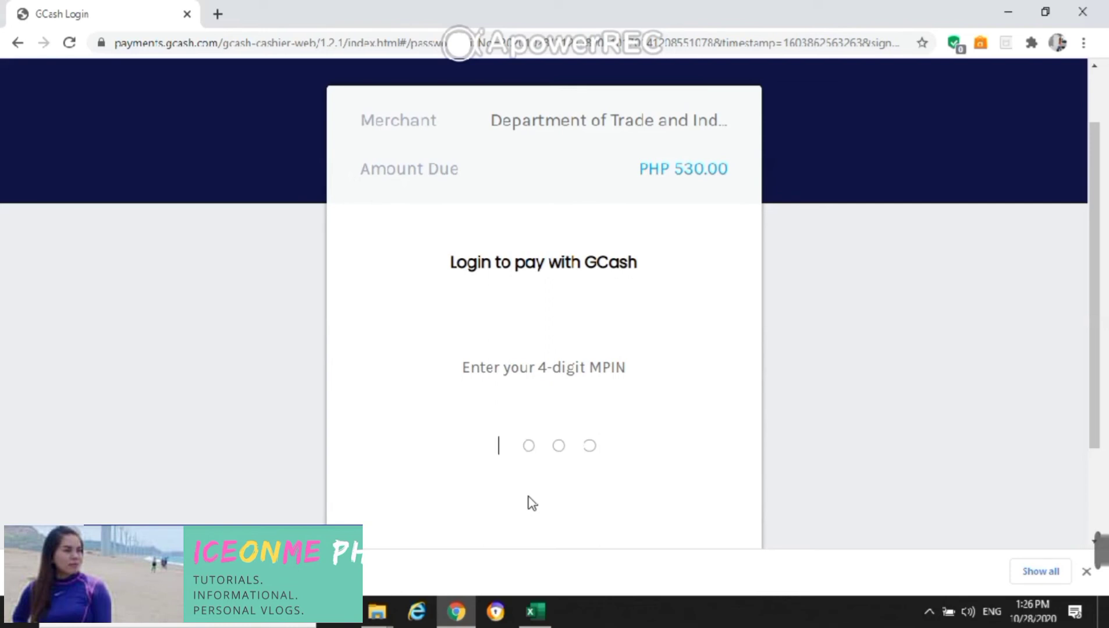
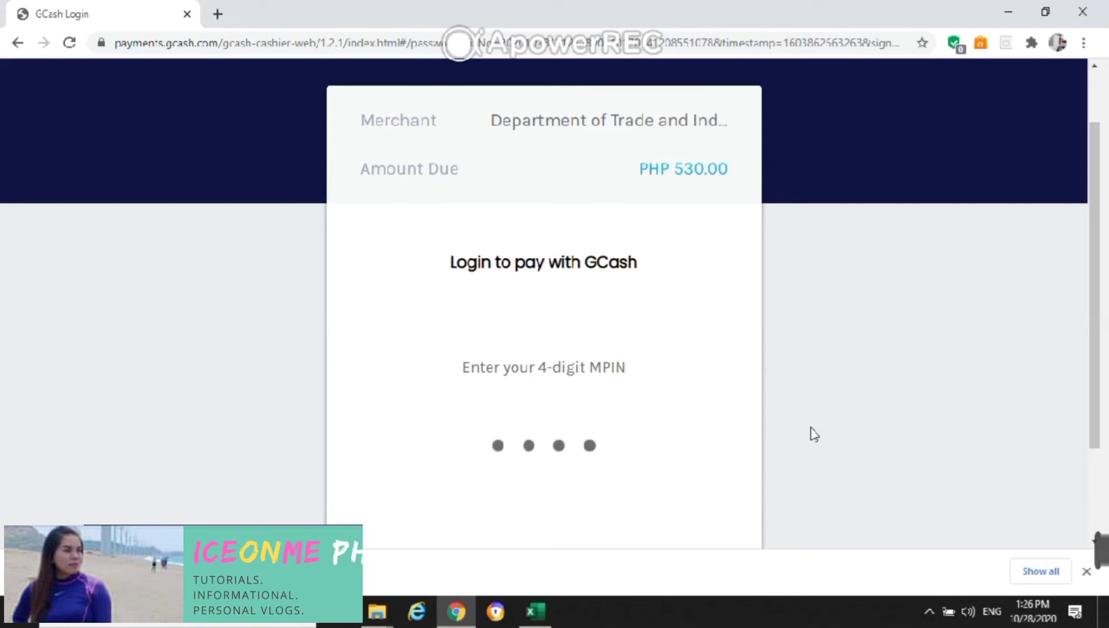
scroll(1094, 419, "down", 3)
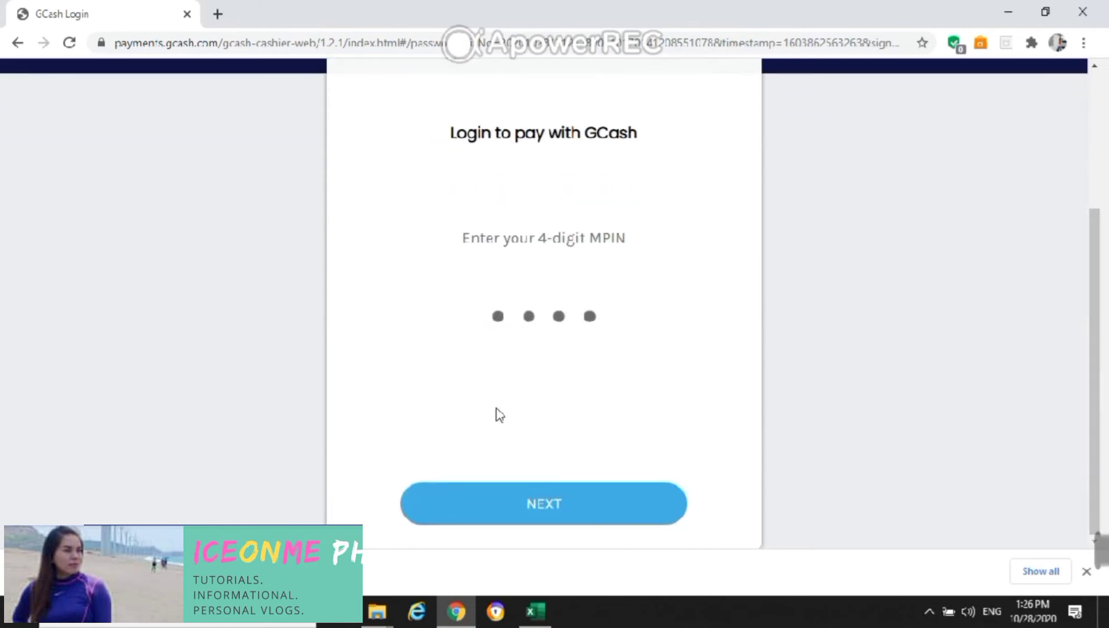
left_click(538, 503)
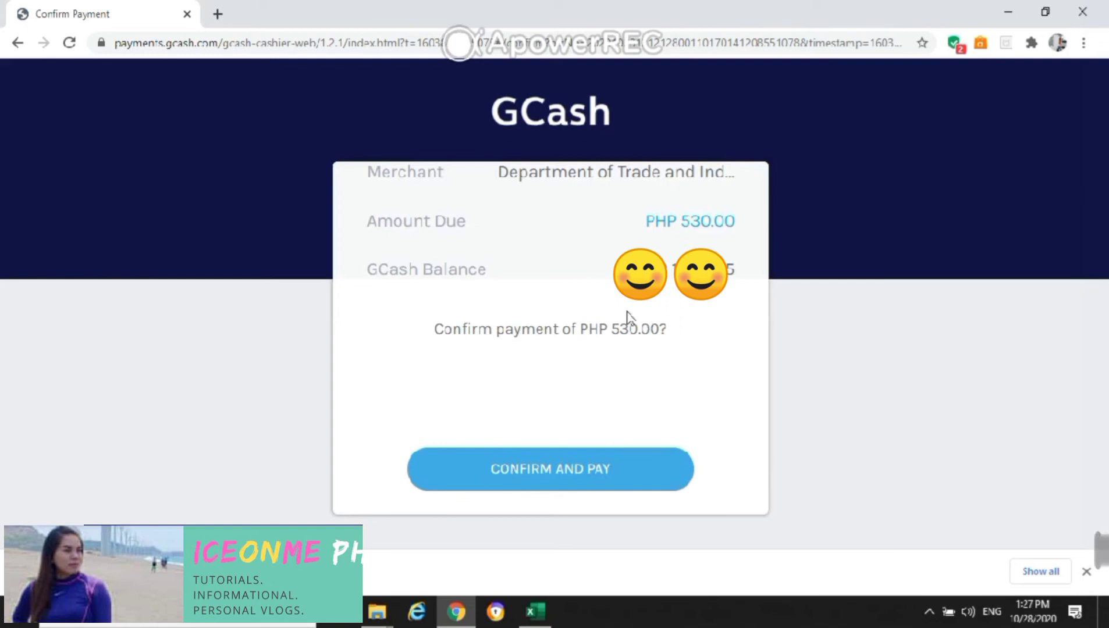
left_click(563, 493)
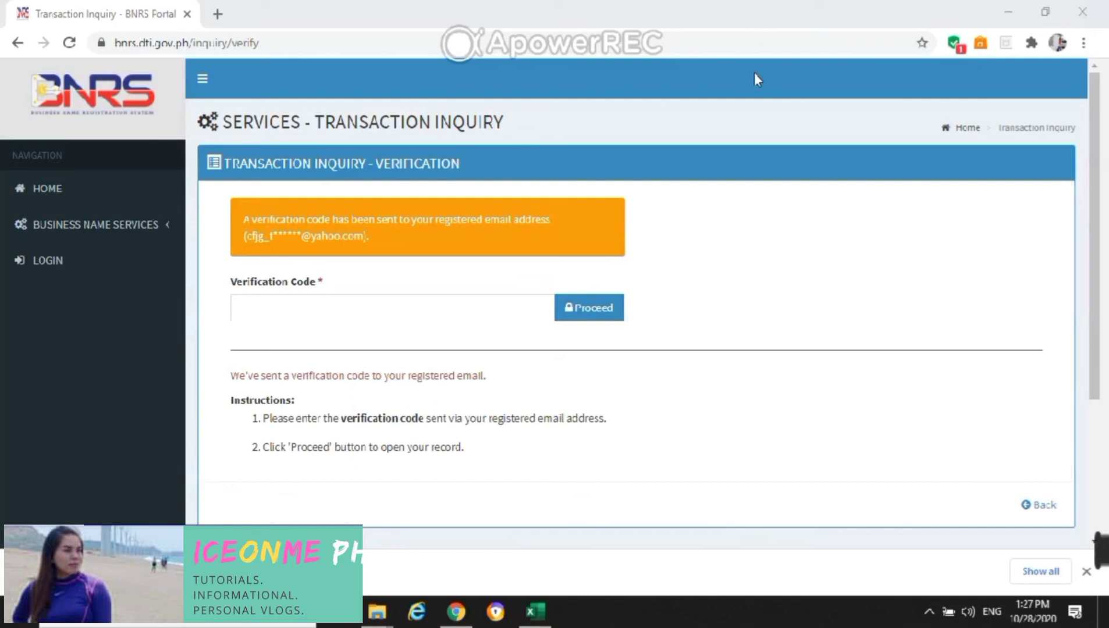
Step: Select the verification code field on the BNRS Transaction Inquiry page
left_click(327, 314)
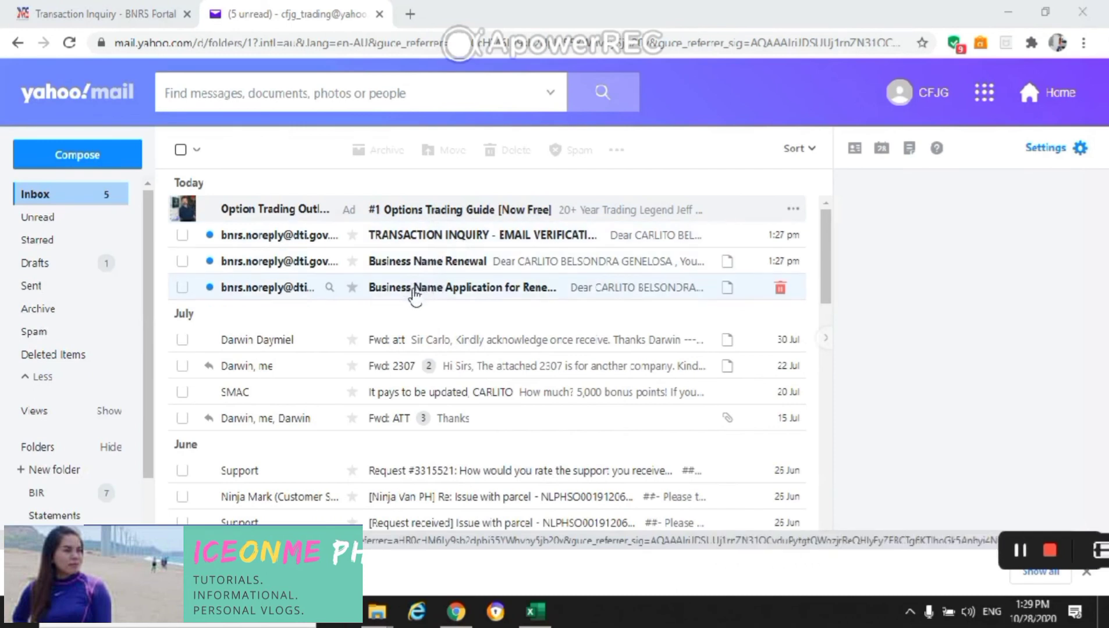
Step: Open the TRANSACTION INQUIRY - EMAIL VERIFICATION email, copy its code, and return to BNRS
left_click(420, 236)
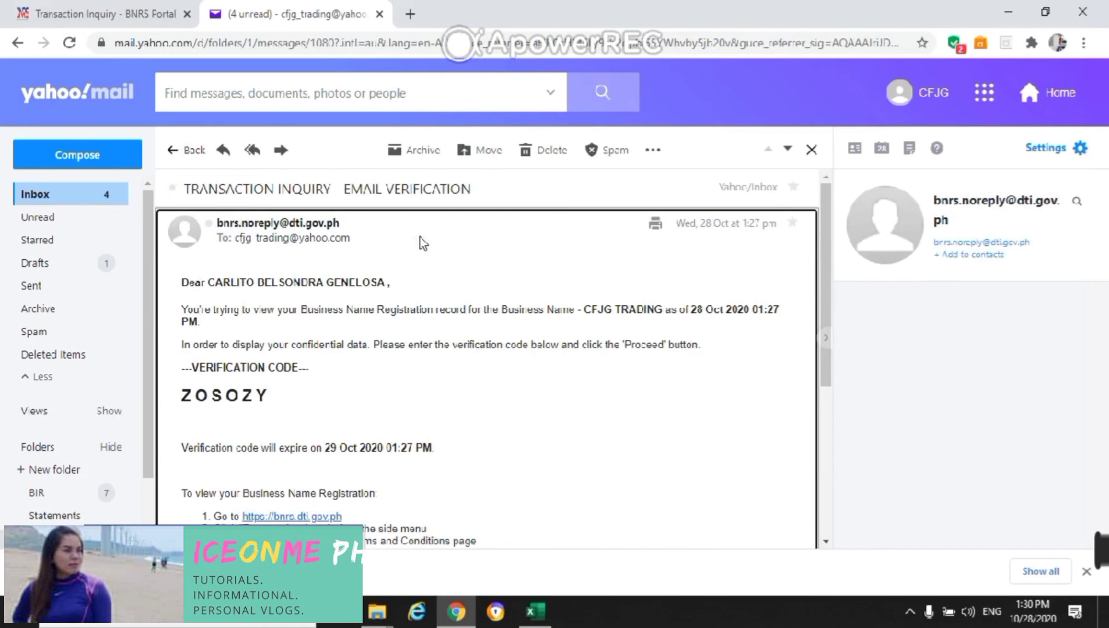
double_click(227, 351)
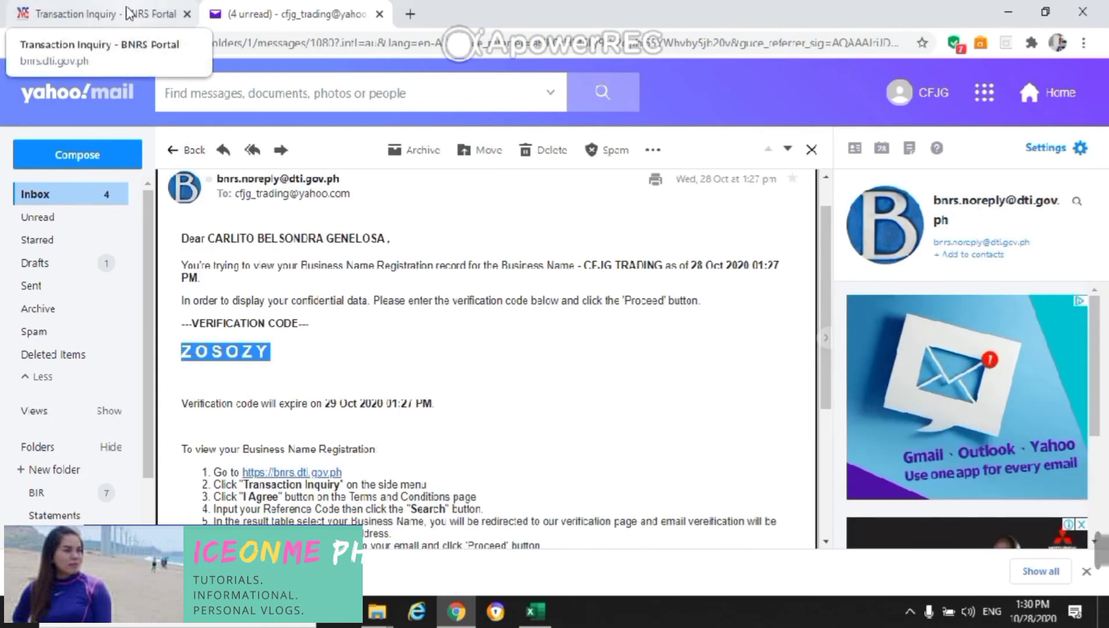
left_click(128, 12)
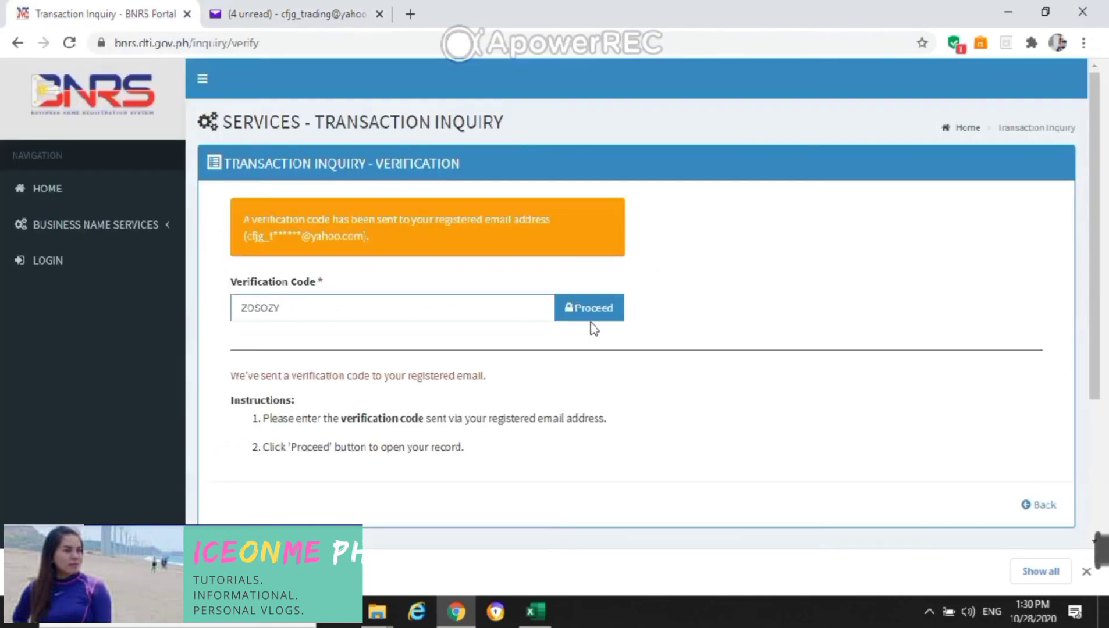
Step: Submit the verification code and scroll the COMPLETED / PAID record down to Downloadable Contents
left_click(609, 314)
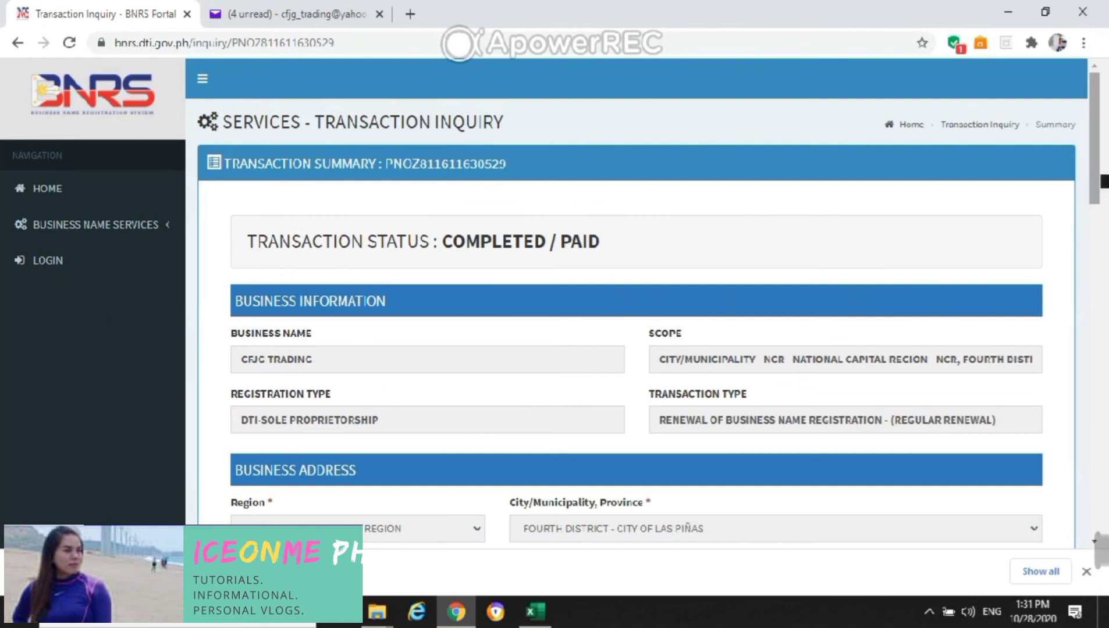
left_click_drag(1103, 184, 1102, 514)
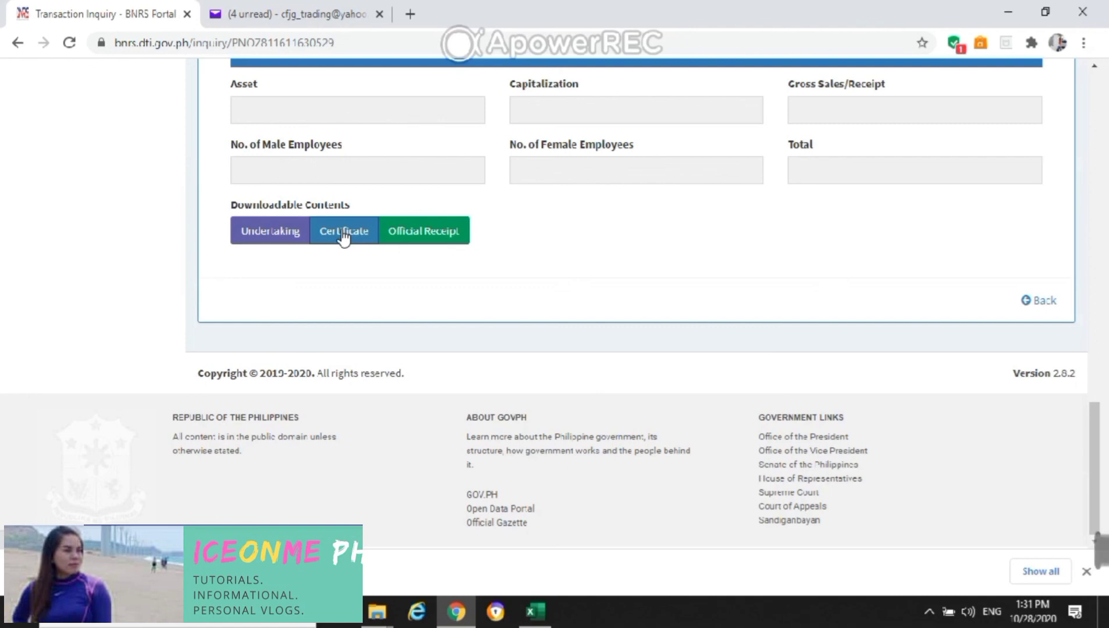
Step: Download the Certificate, Undertaking and Official Receipt PDFs listed under Downloadable Contents
left_click(343, 235)
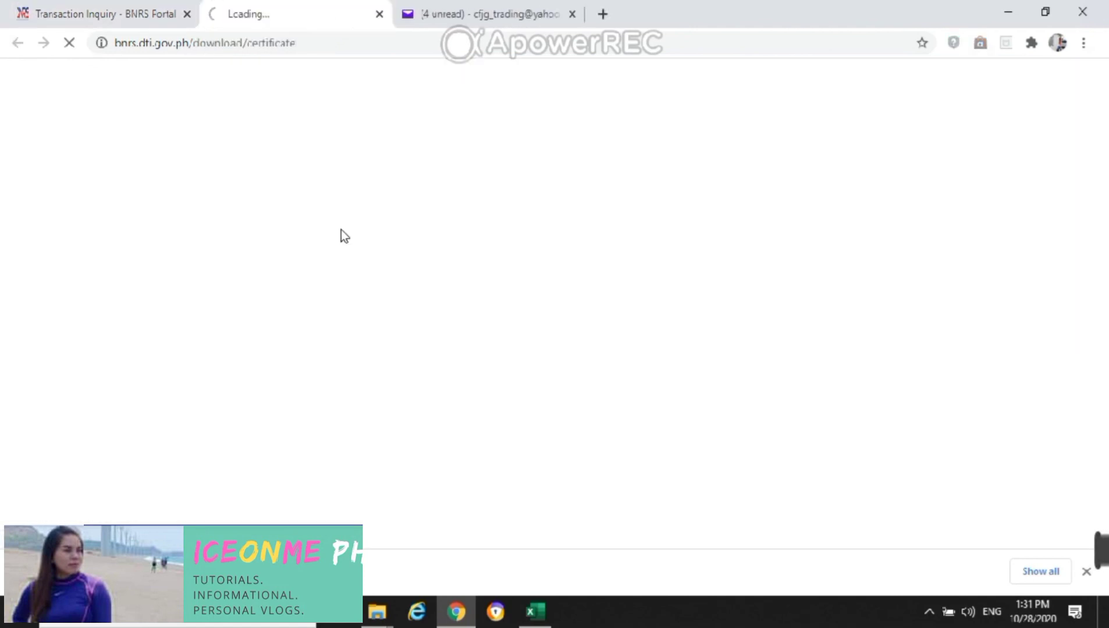
left_click(95, 5)
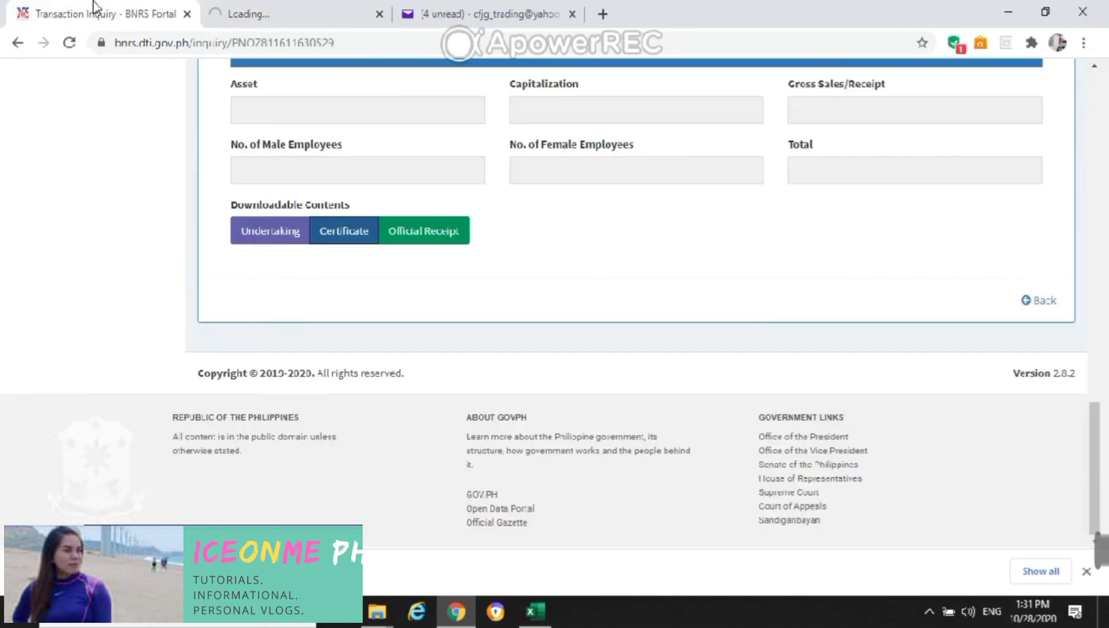
left_click(343, 234)
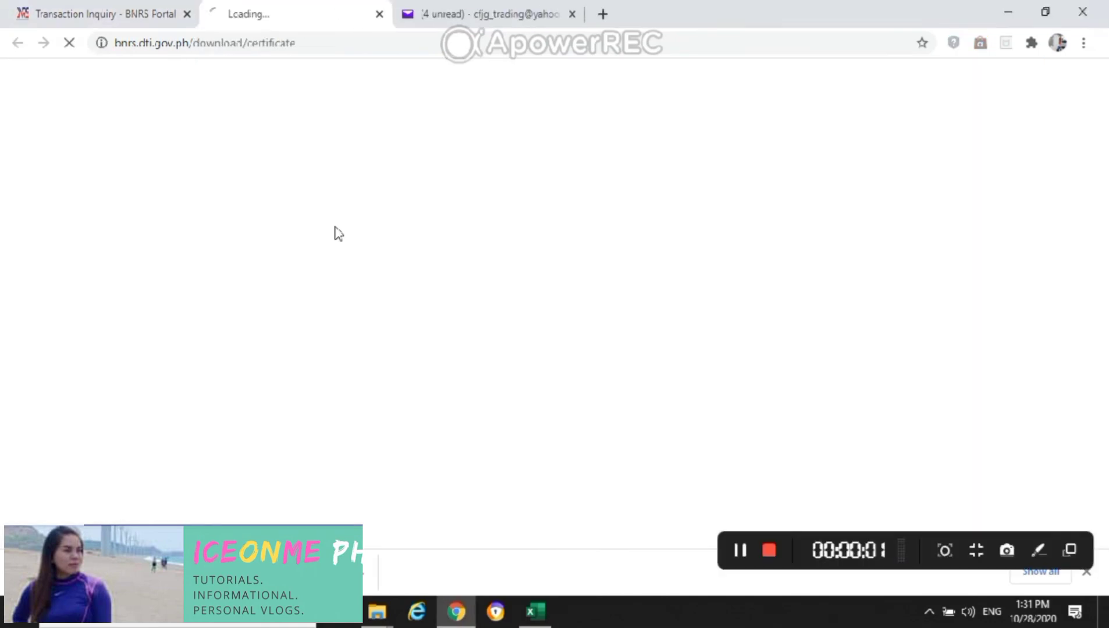
left_click(81, 6)
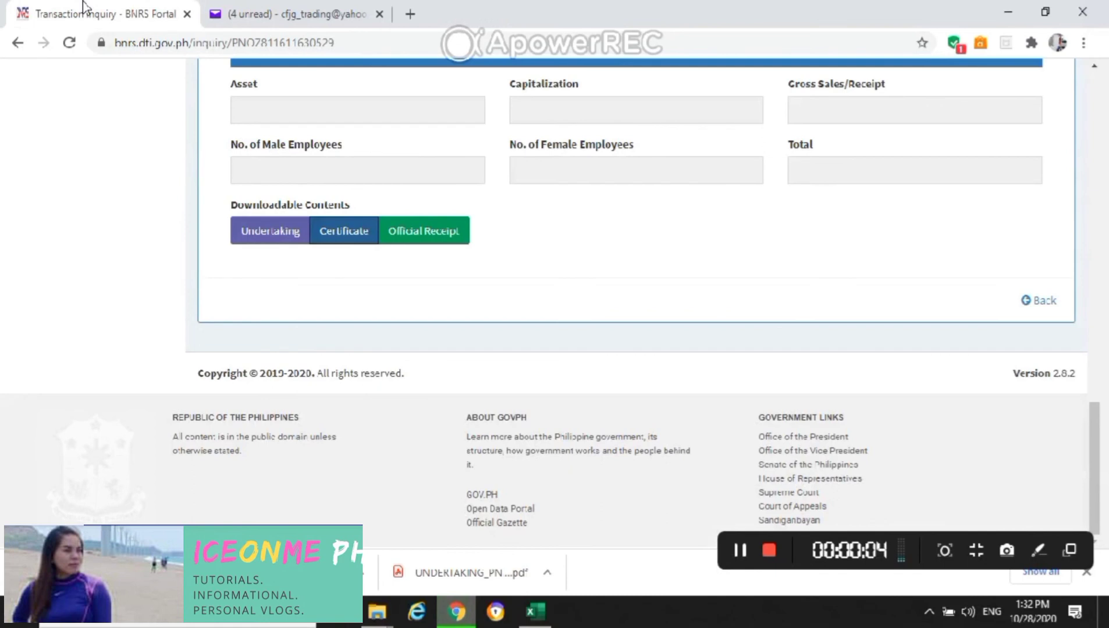
left_click(429, 236)
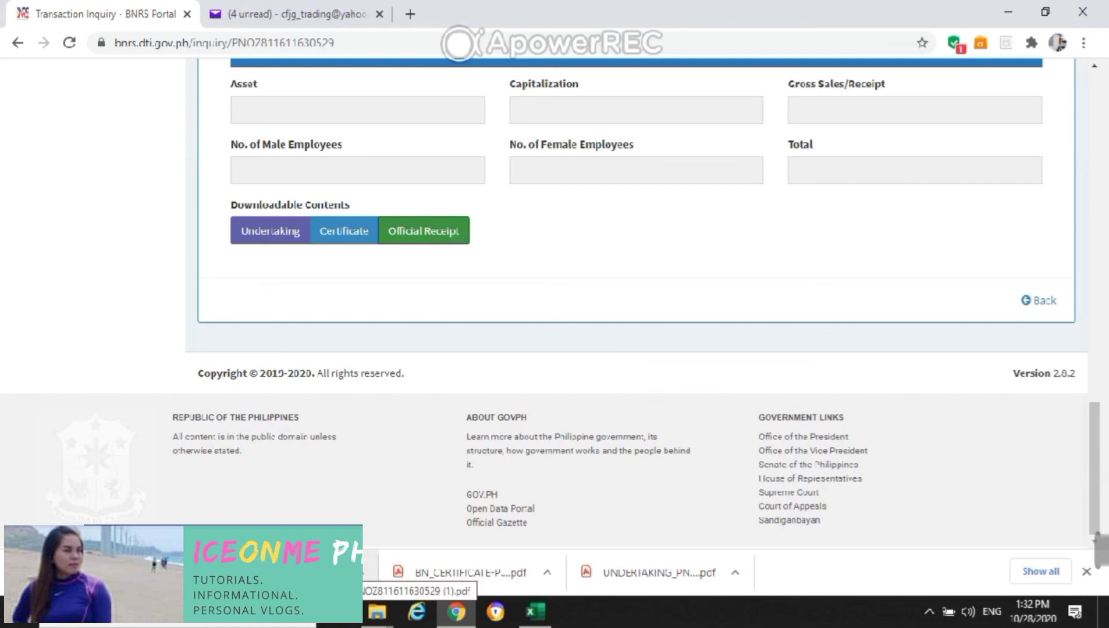
left_click(227, 625)
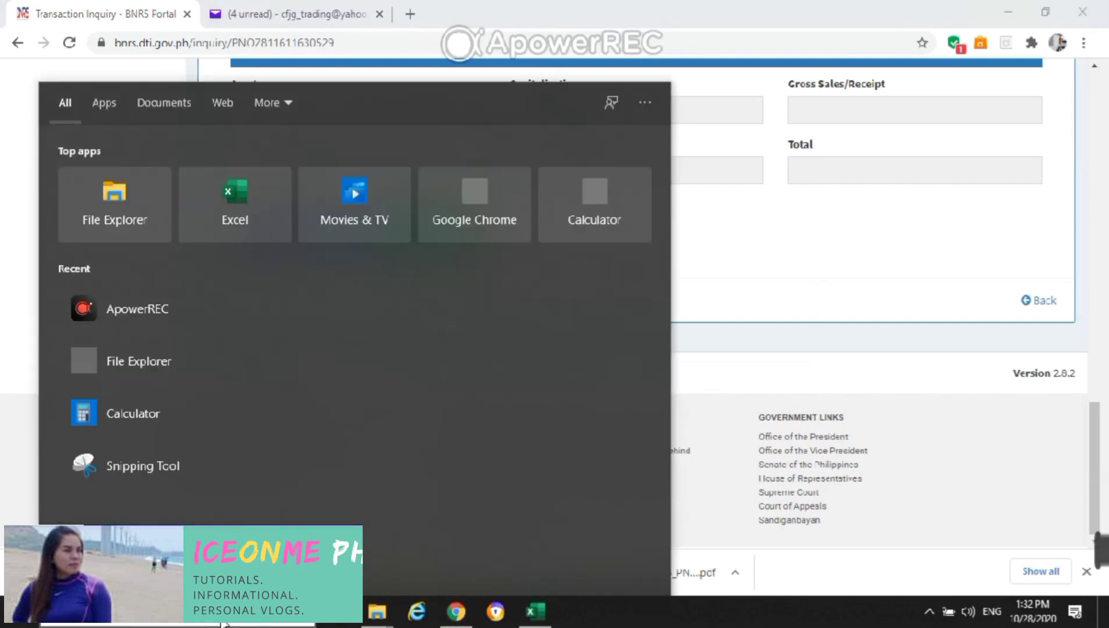
Step: Launch File Explorer and open the Downloads folder under This PC
left_click(226, 358)
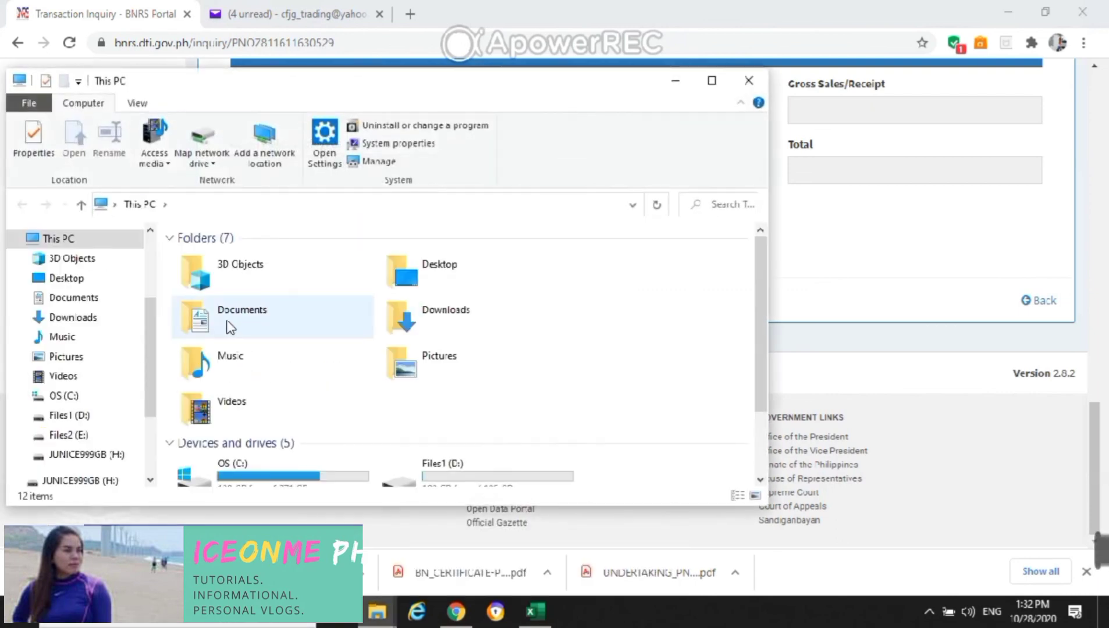
left_click(421, 320)
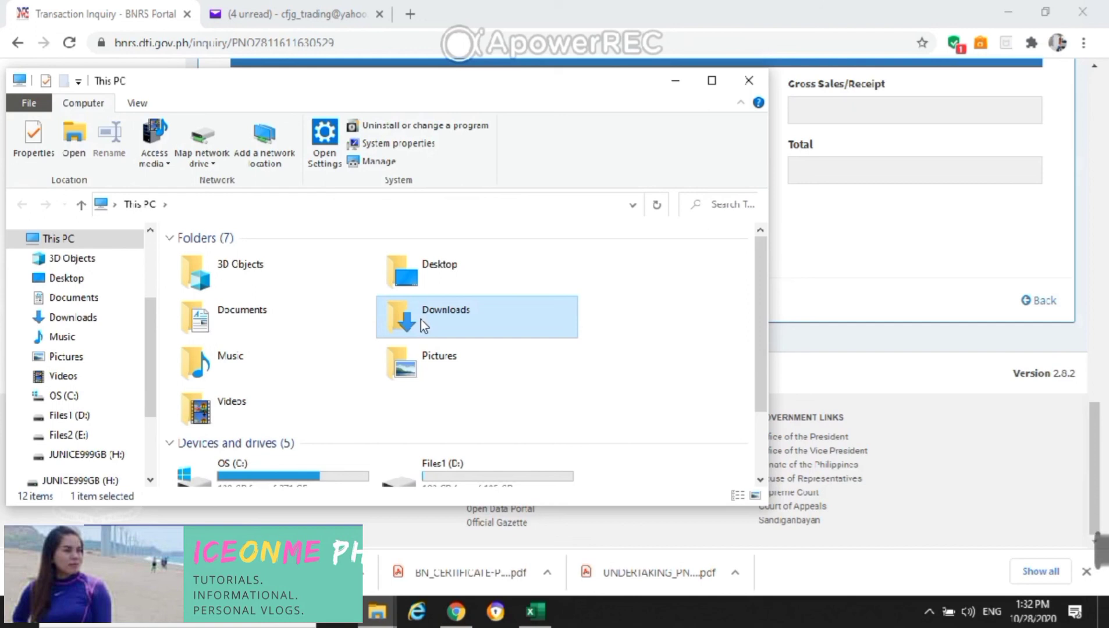
double_click(505, 322)
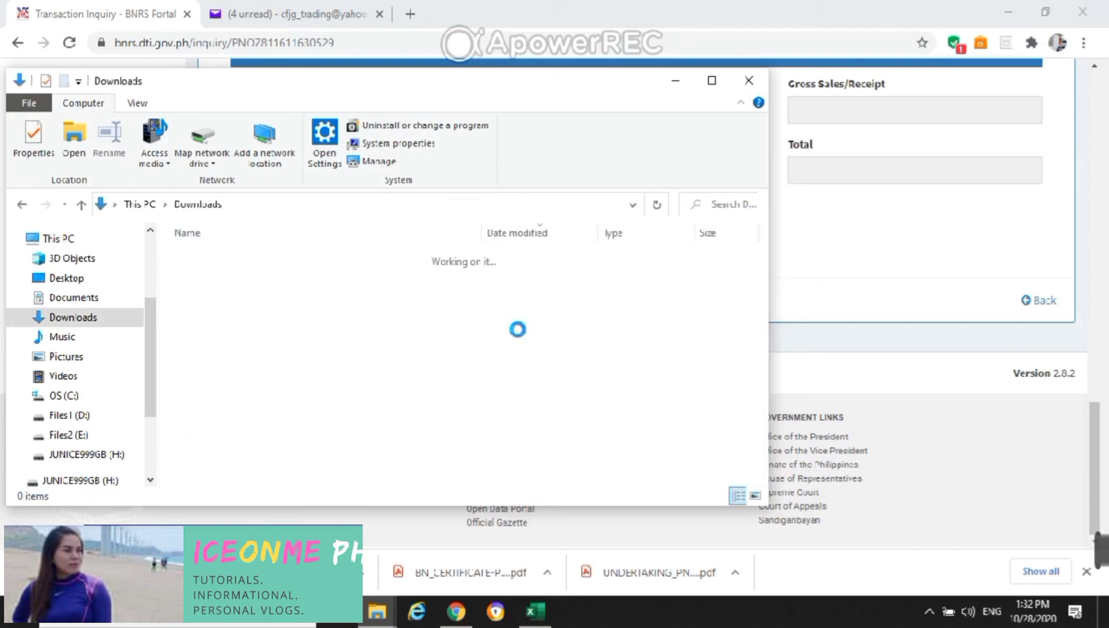